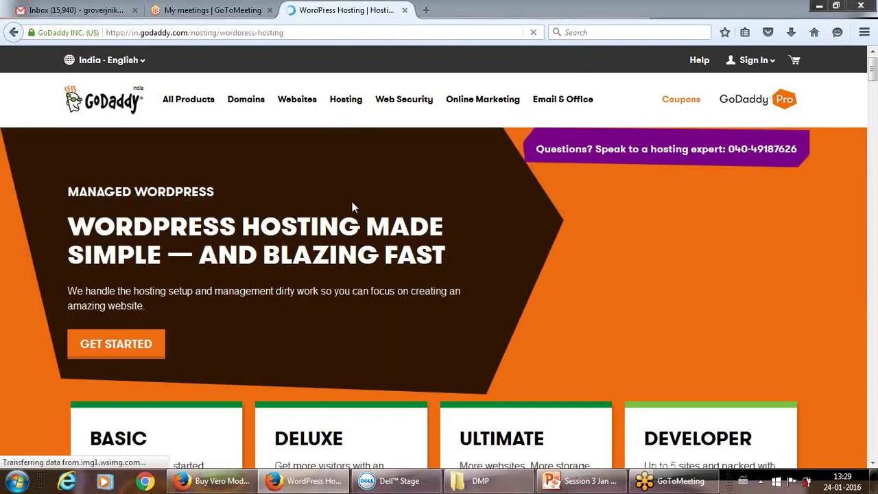
Step: Look over the GoDaddy WordPress hosting plans and open the instructor's personal website in a new browser tab
scroll(353, 207, "down", 3)
scroll(352, 206, "down", 3)
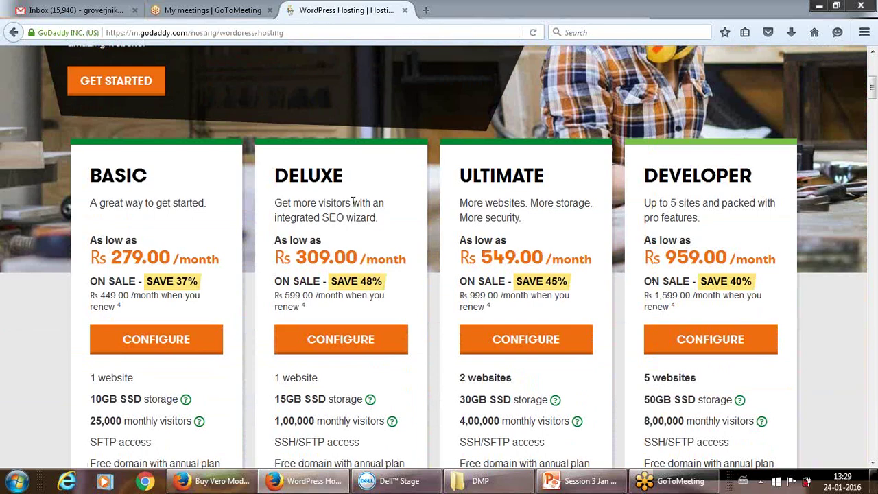
left_click(426, 9)
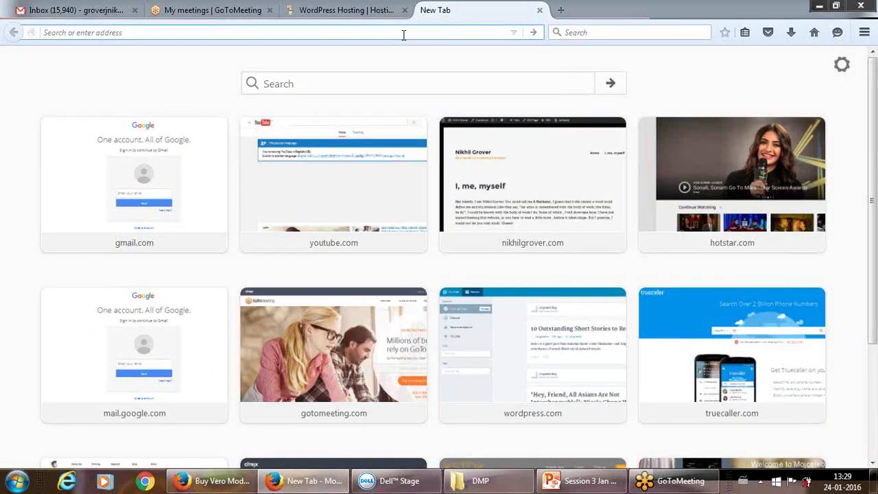
type("nikhil")
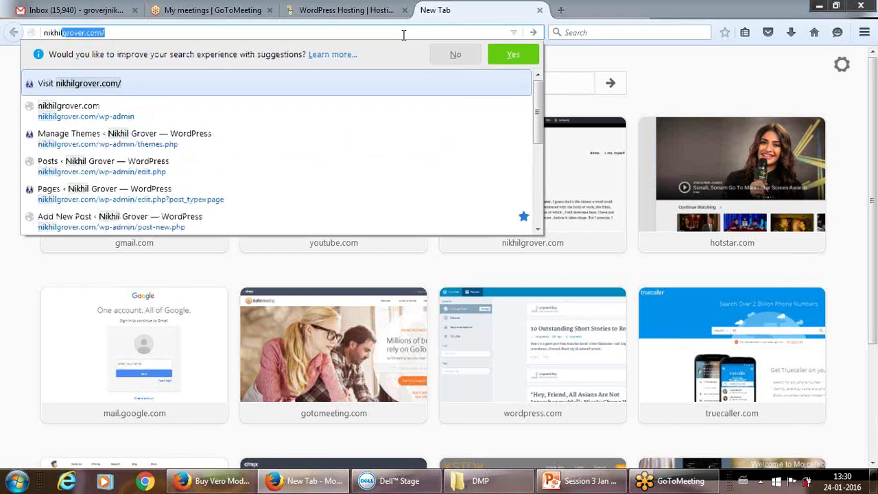
type("grover")
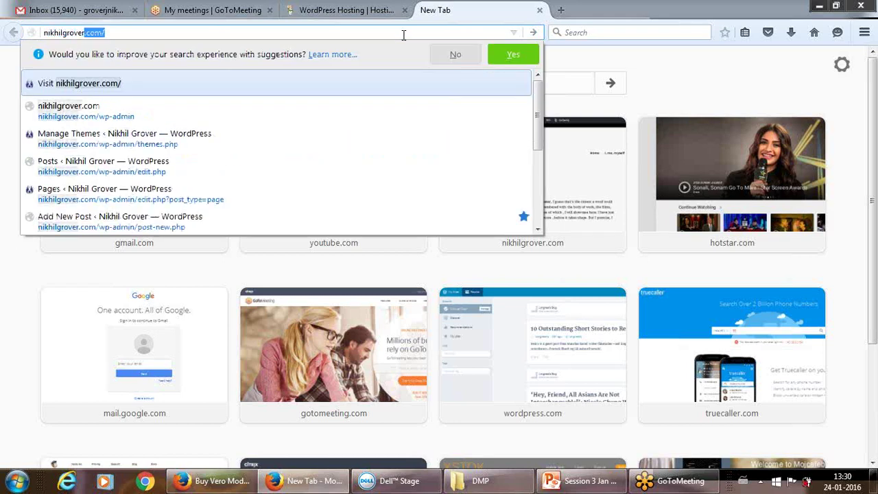
key("Return")
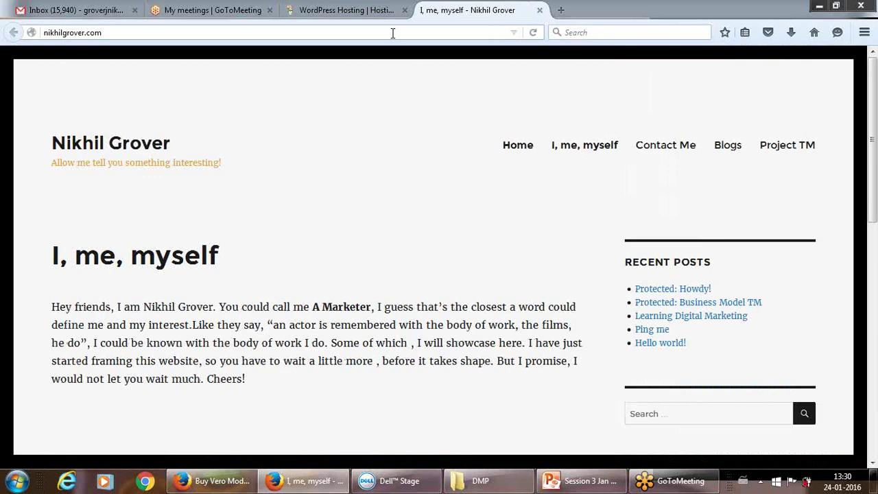
Step: Go to the site's /wp-admin address and log in to WordPress with the saved credentials
left_click(392, 33)
key("End")
type("/")
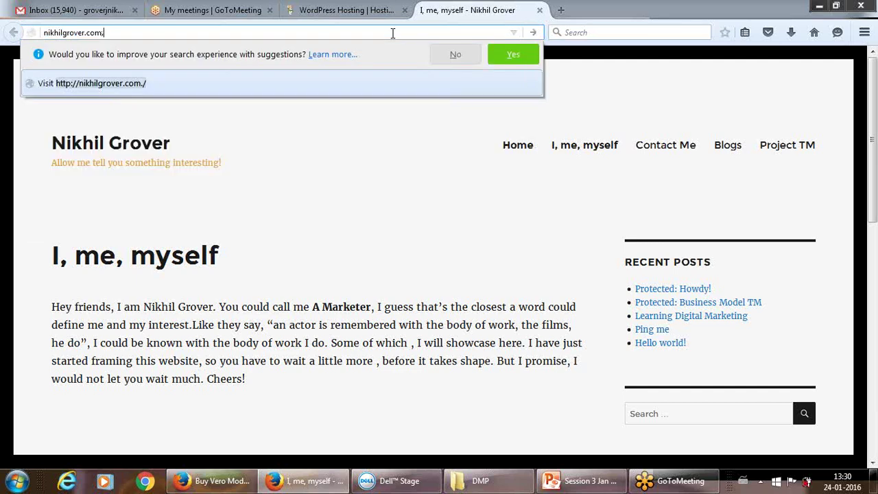
key("BackSpace")
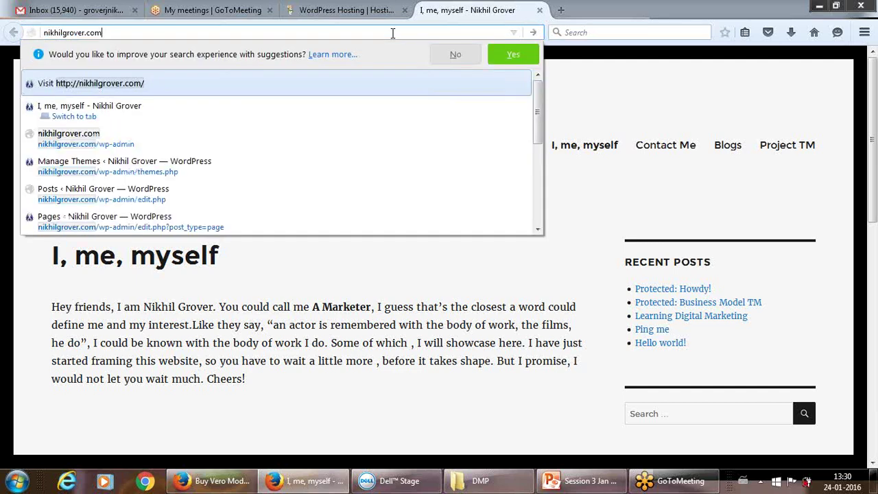
type("/wp-admin")
key("Return")
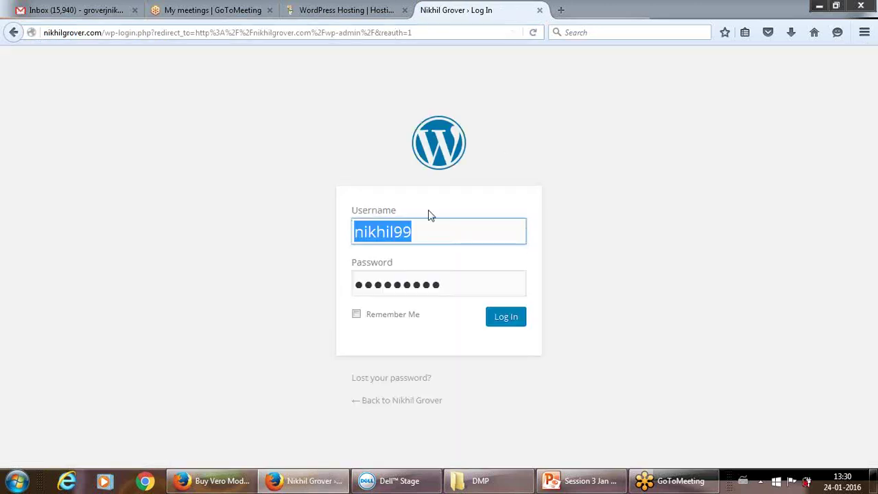
left_click(502, 320)
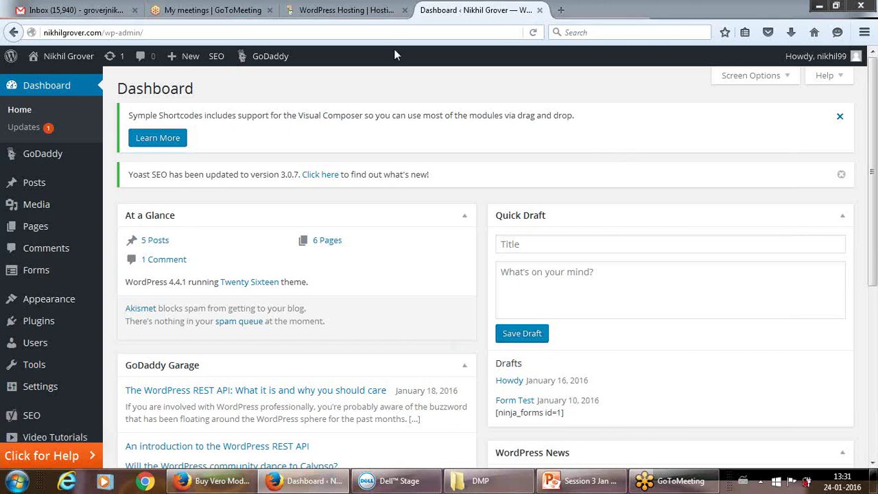
left_click(362, 8)
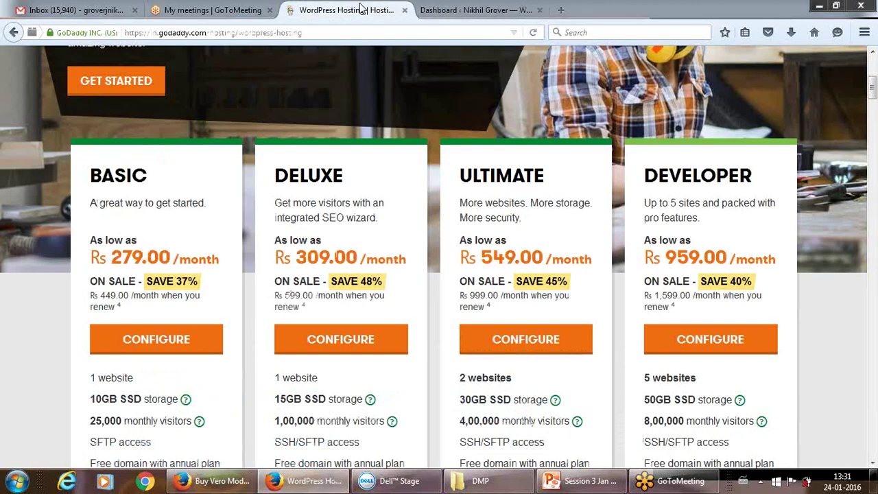
left_click(472, 9)
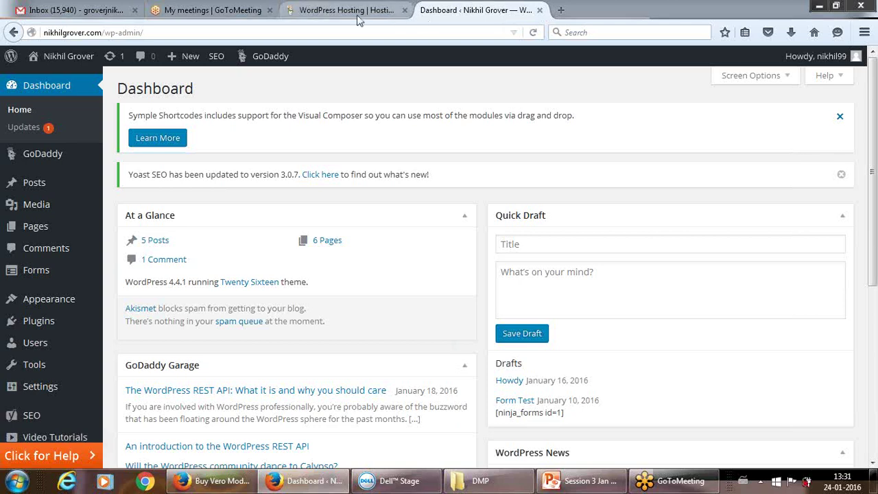
mouse_move(250, 59)
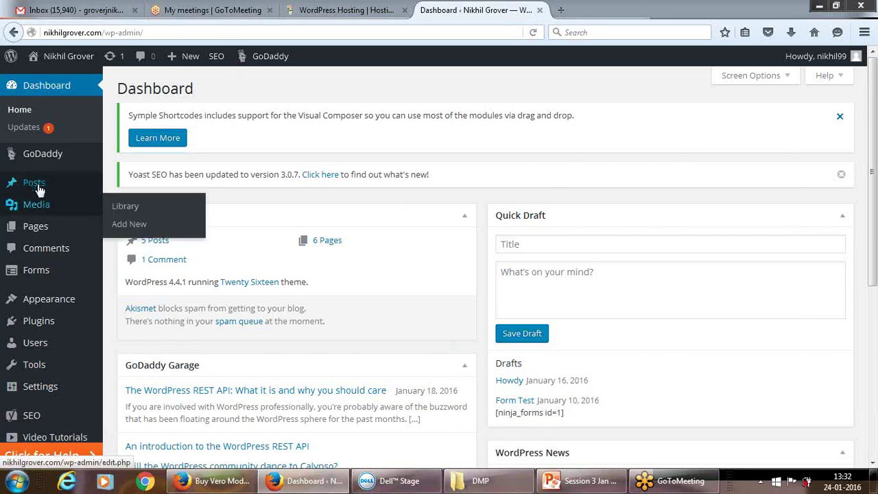
mouse_move(36, 185)
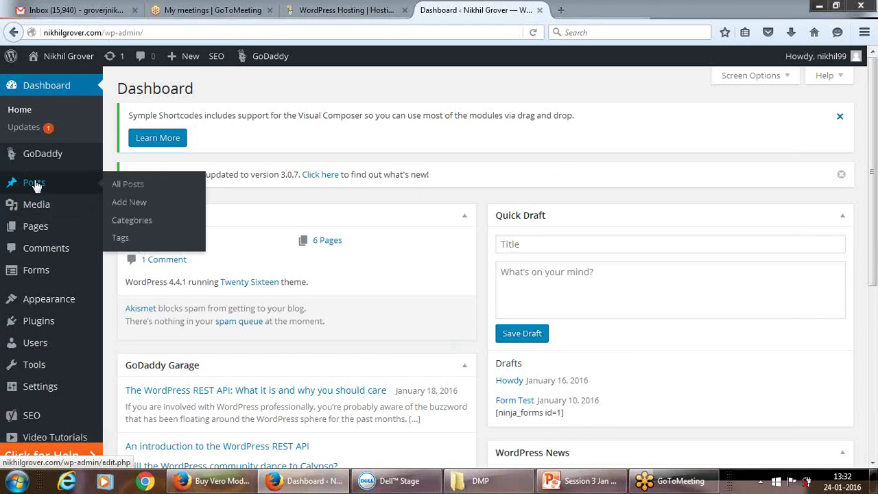
Step: Load the personal website in place of the GoDaddy hosting page, keeping the WordPress dashboard open in its own tab
left_click(343, 8)
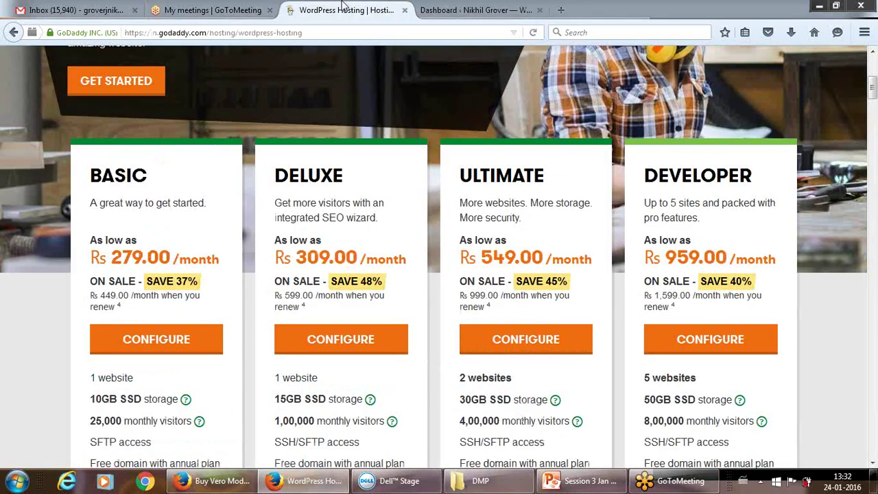
left_click(317, 32)
left_click_drag(303, 32, 99, 30)
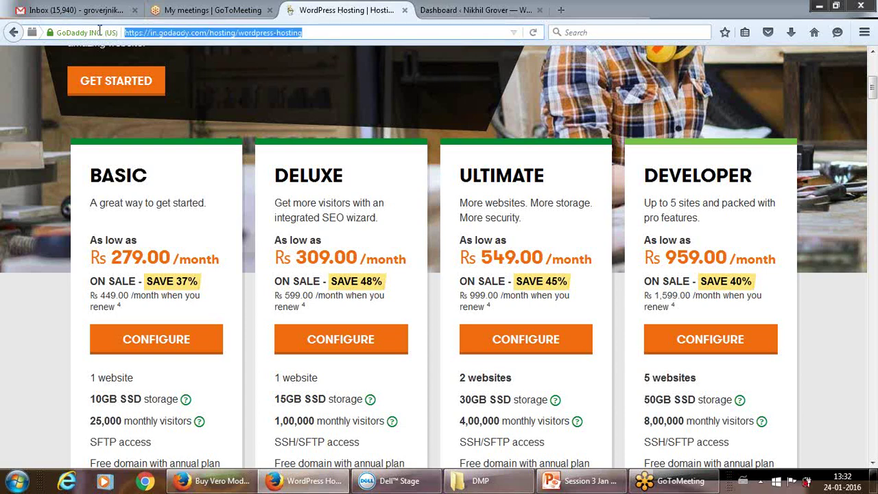
type("nikhilgrover.com")
key("Return")
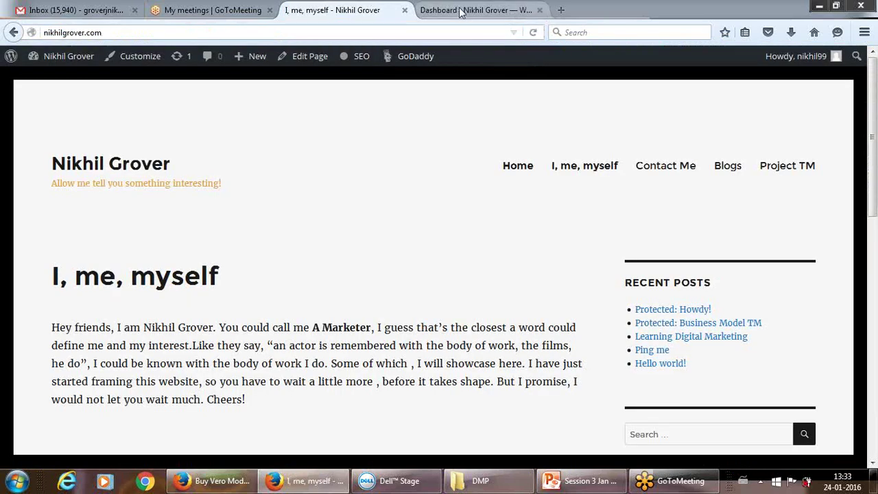
left_click(461, 11)
left_click(346, 9)
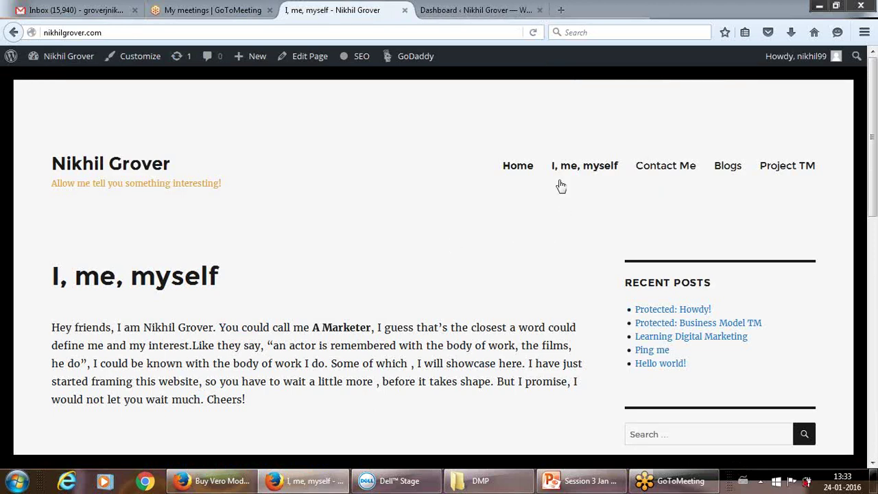
Step: Browse the live site's Home, Contact Me and Blogs pages and open the recent post Learning Digital Marketing
left_click(520, 170)
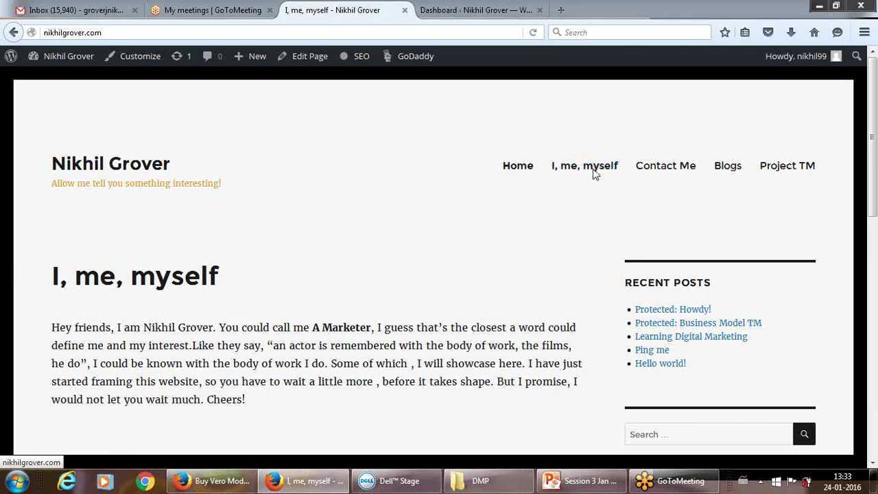
left_click(664, 170)
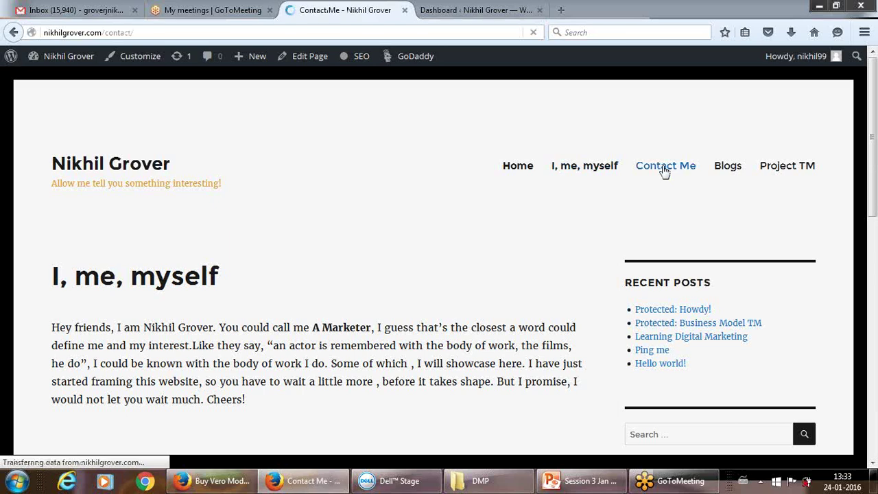
left_click(734, 169)
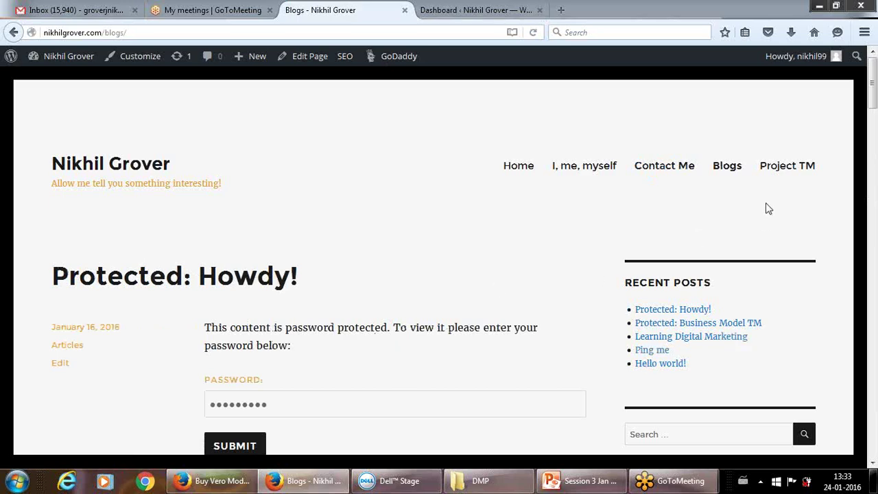
left_click(670, 341)
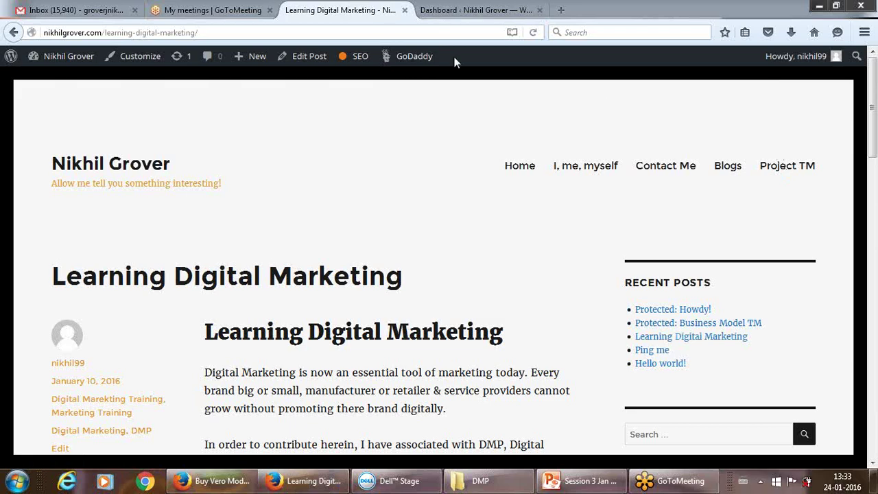
Step: Return to the WordPress dashboard and examine its overview boxes, including At a Glance, Quick Draft and WordPress News
left_click(436, 11)
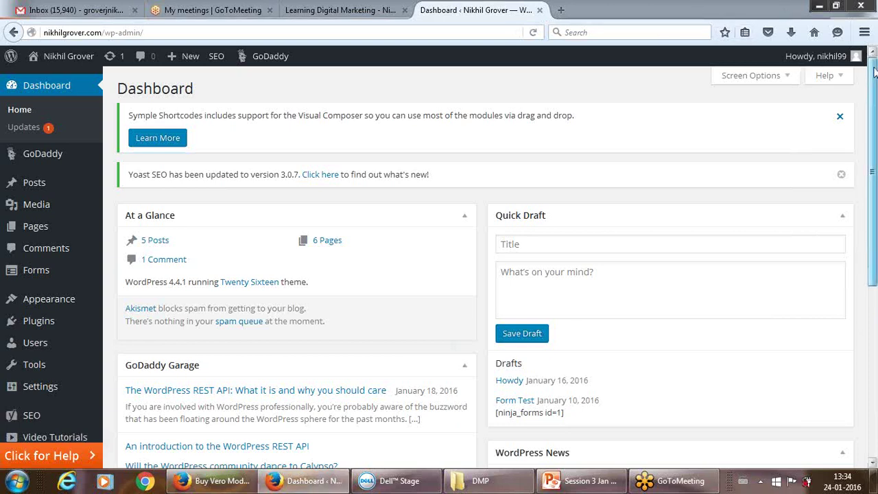
left_click_drag(874, 67, 874, 182)
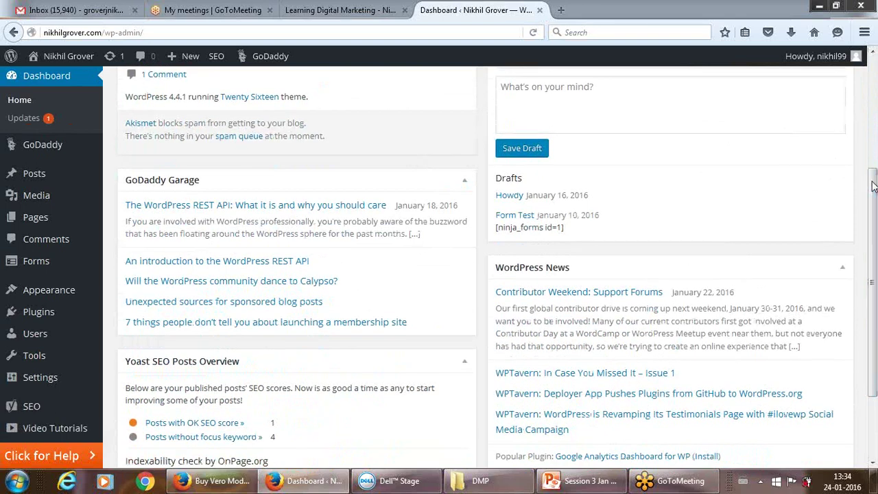
left_click_drag(874, 293, 868, 226)
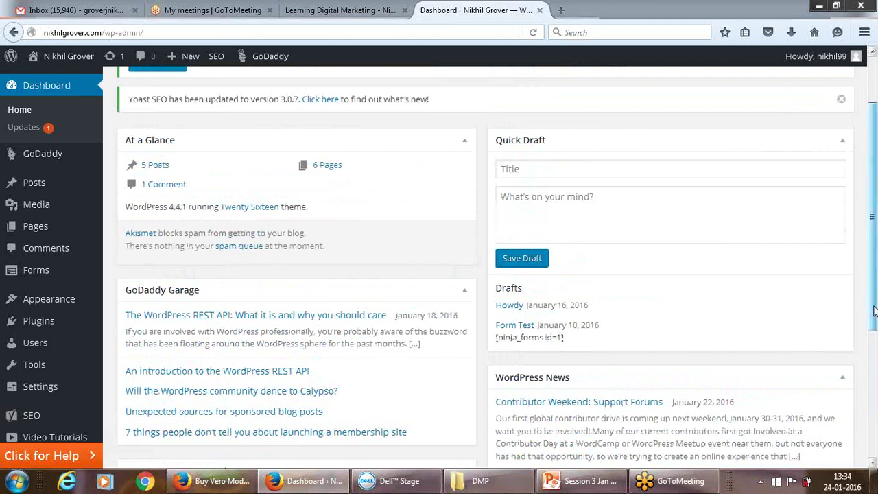
left_click_drag(873, 310, 872, 340)
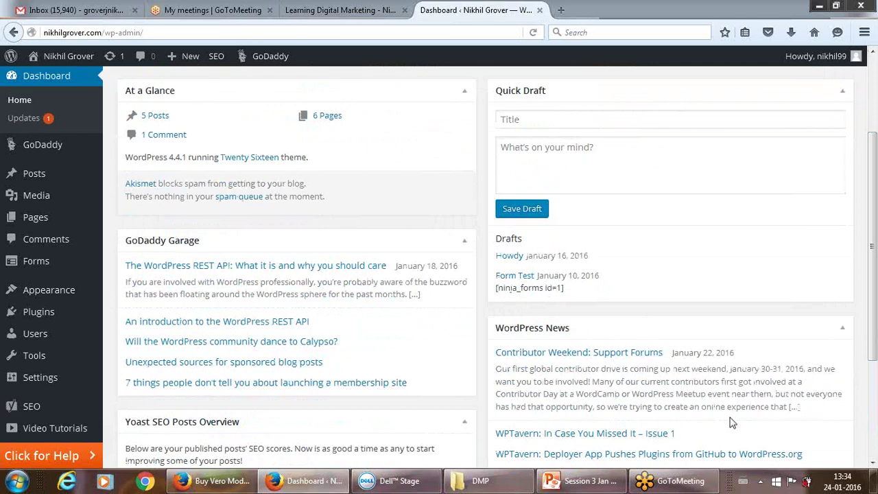
left_click_drag(874, 332, 871, 251)
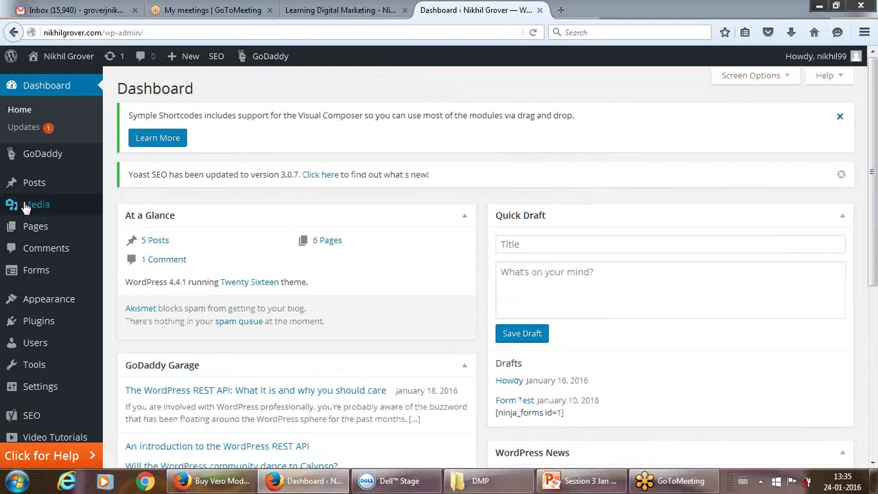
Step: Open the Add New Post page from the dashboard
mouse_move(36, 184)
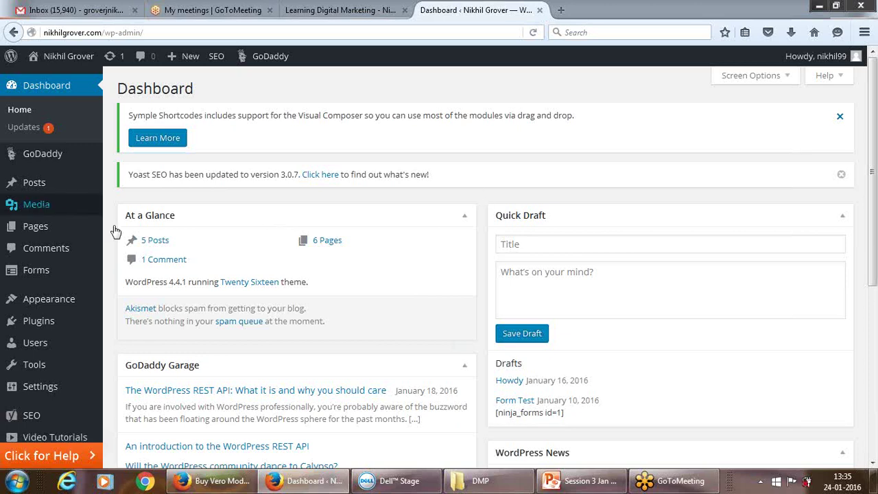
left_click(34, 184)
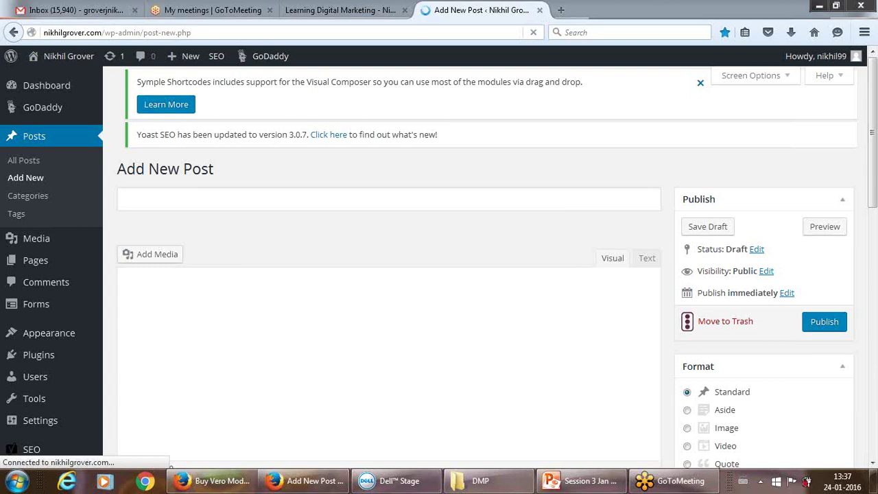
Step: Open the Intel My WiFi utility through the Network and Sharing Center, then disable and re-enable Intel My WiFi Technology
left_click(760, 484)
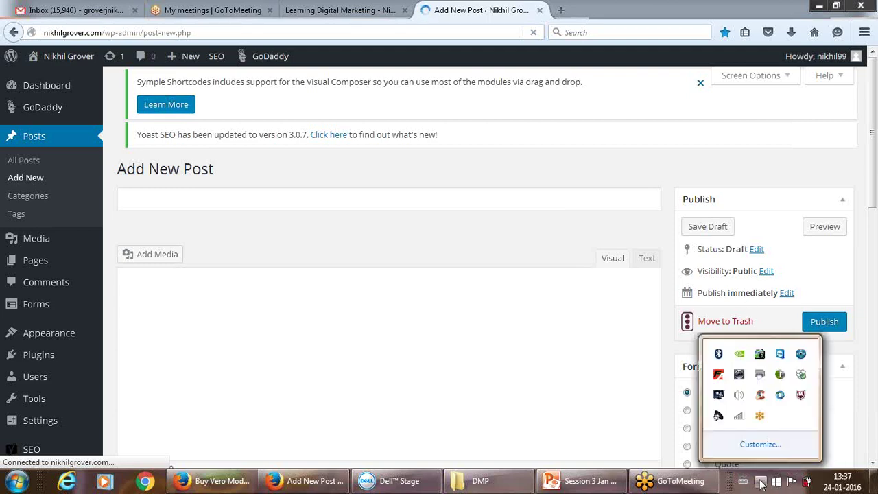
left_click(739, 417)
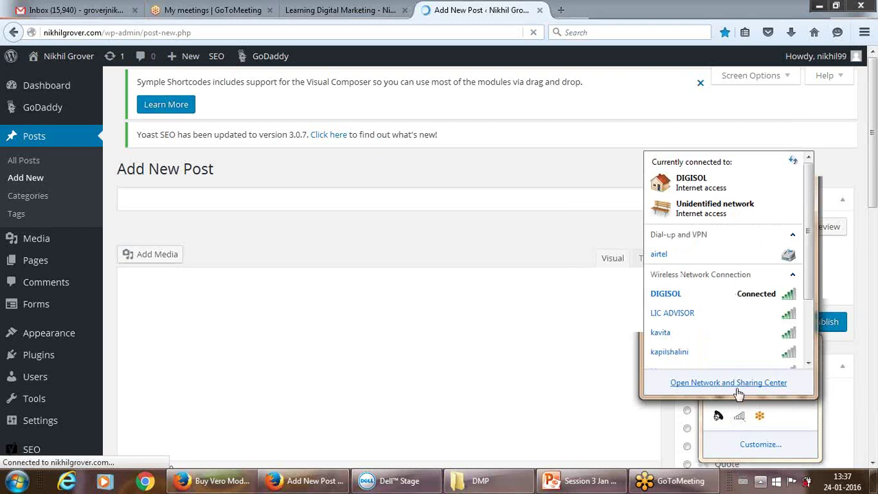
left_click(736, 385)
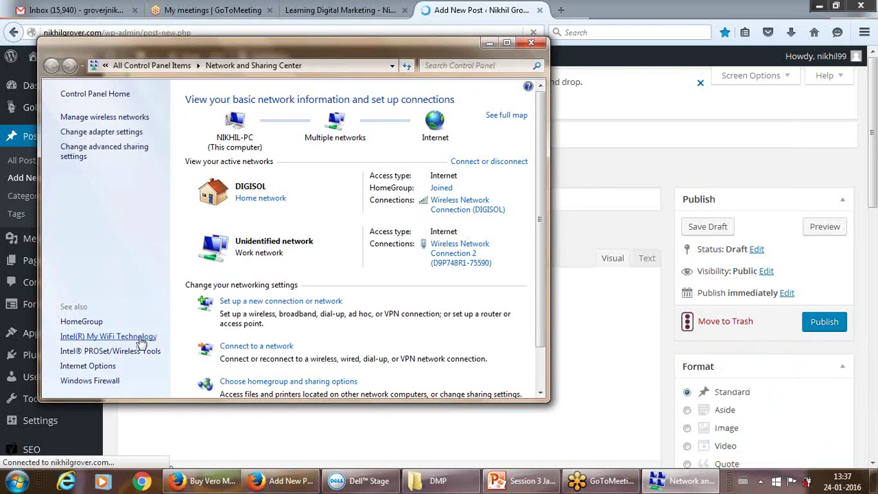
left_click(140, 341)
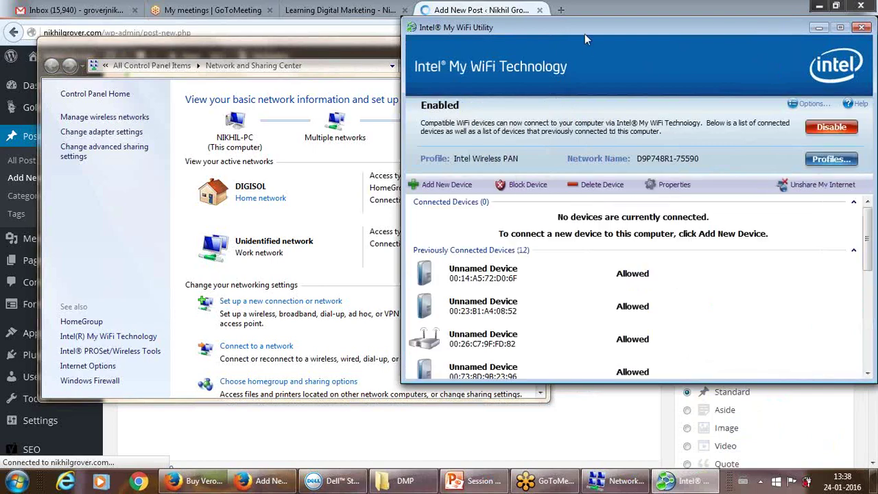
left_click_drag(581, 24, 297, 9)
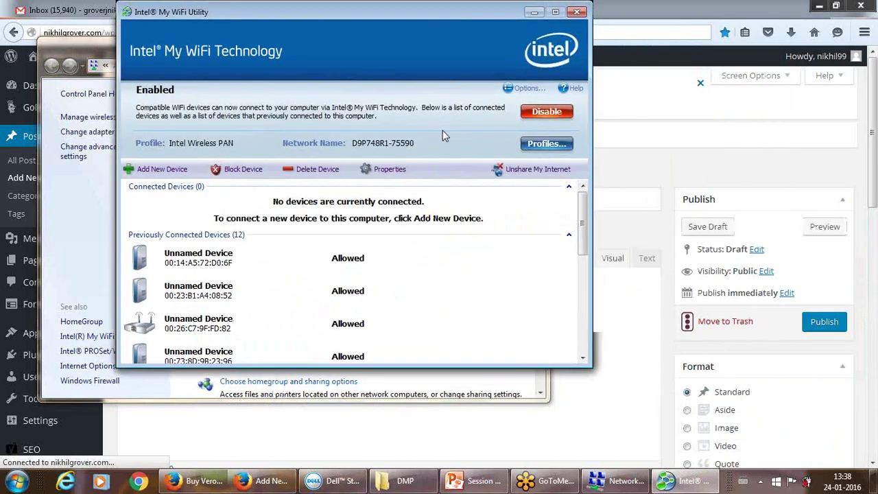
left_click(549, 114)
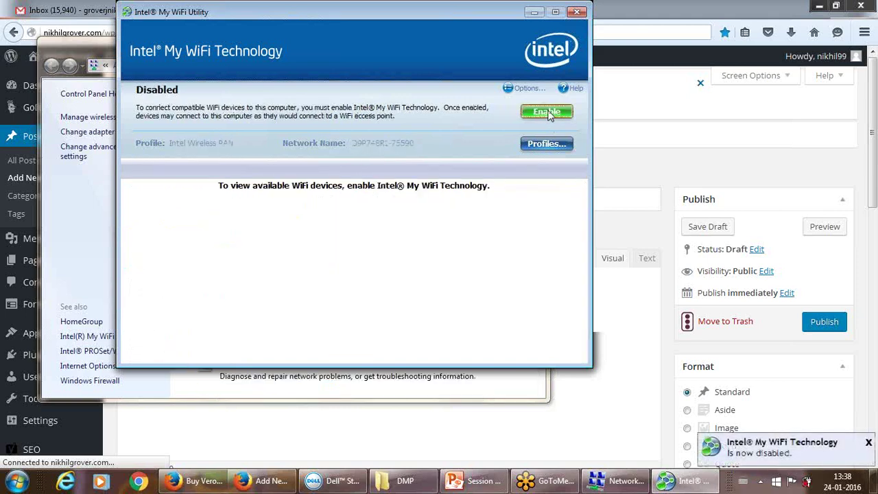
left_click(549, 114)
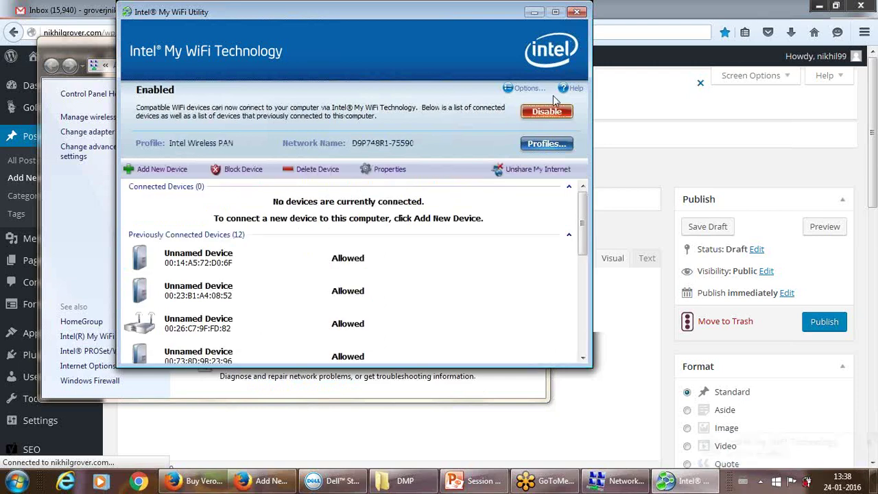
Step: Minimize the Intel My WiFi utility and the Network and Sharing Center to return to the Add New Post page
left_click(533, 12)
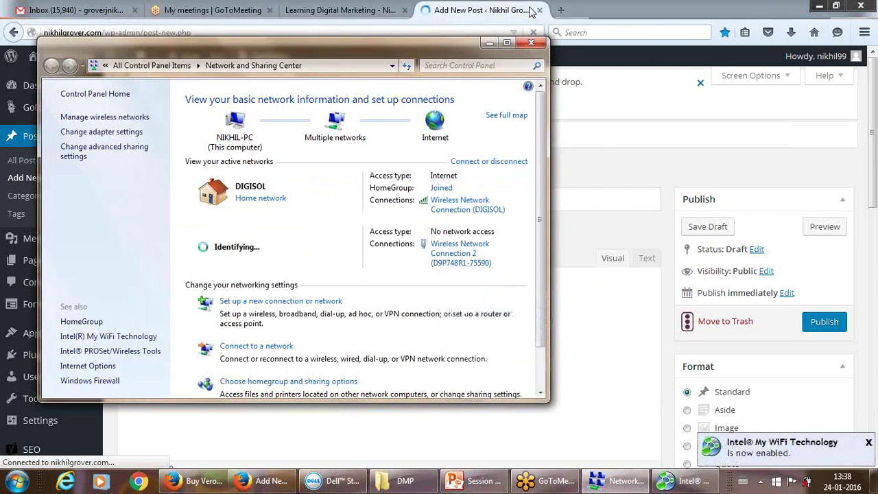
left_click(489, 44)
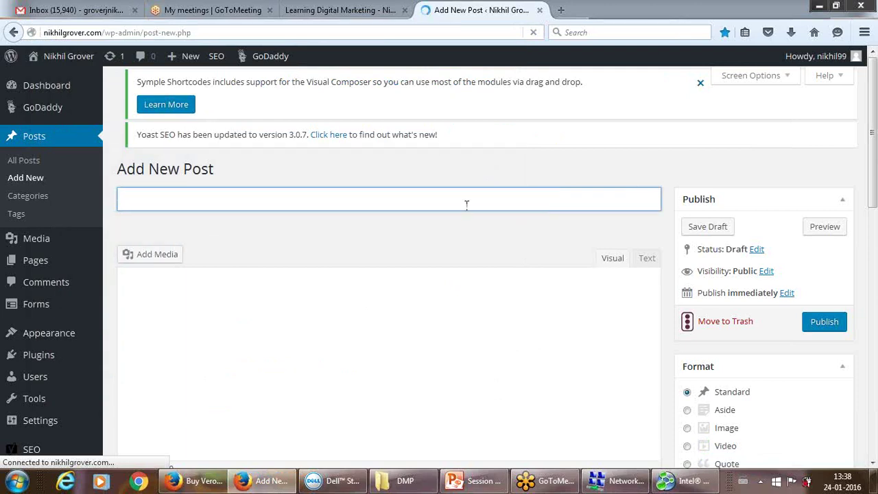
type("Hi")
key("BackSpace")
key("BackSpace")
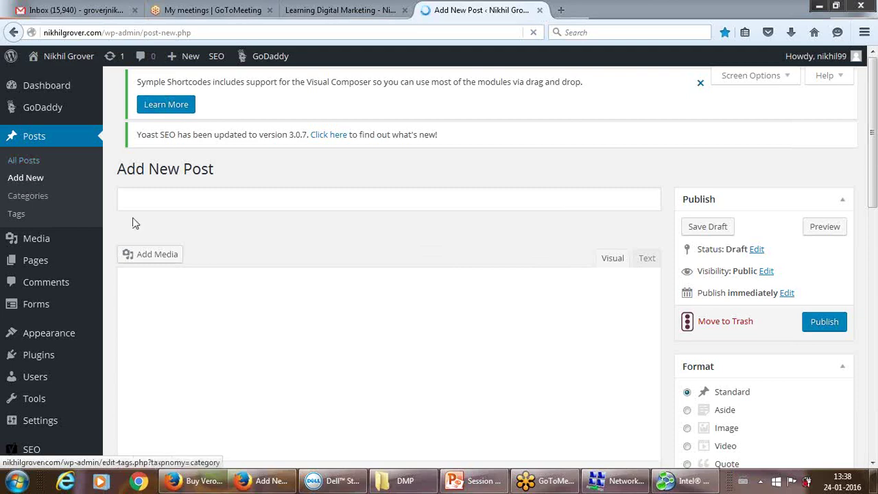
Step: Title the new post "A New Batch Today" and place the cursor in the post body
left_click(164, 201)
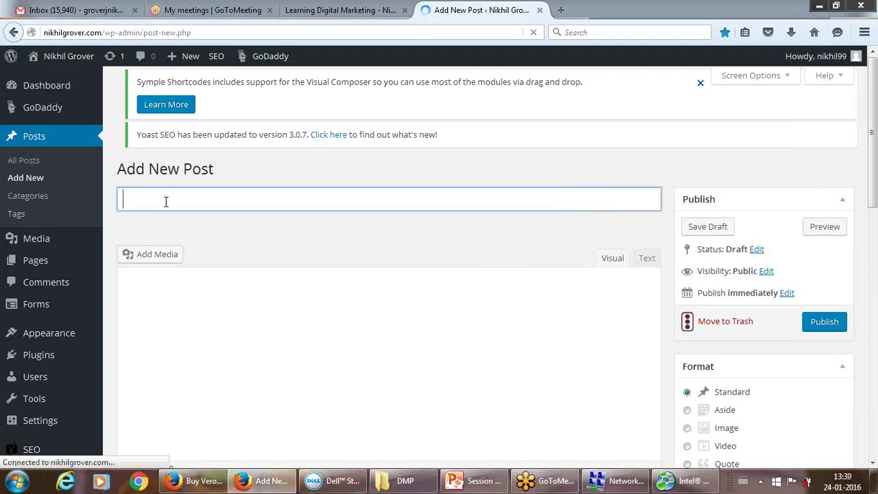
type("A new Bat")
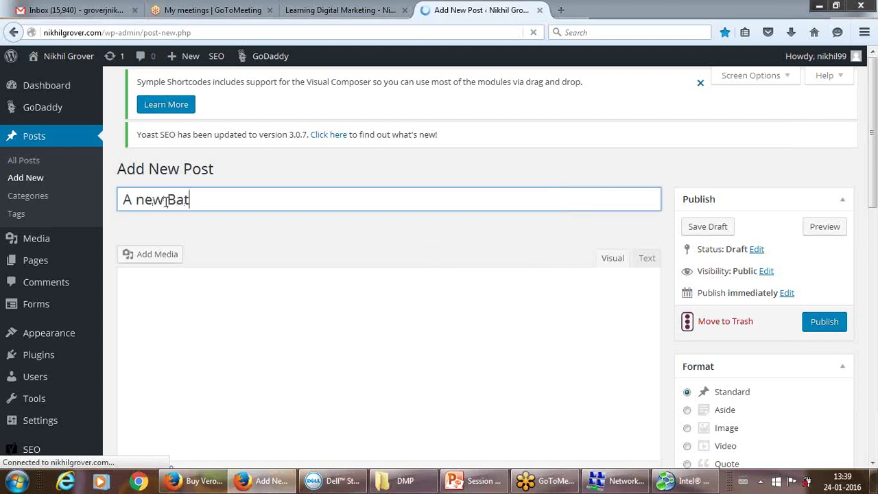
key("BackSpace")
key("BackSpace")
key("BackSpace")
key("BackSpace")
key("BackSpace")
key("BackSpace")
key("BackSpace")
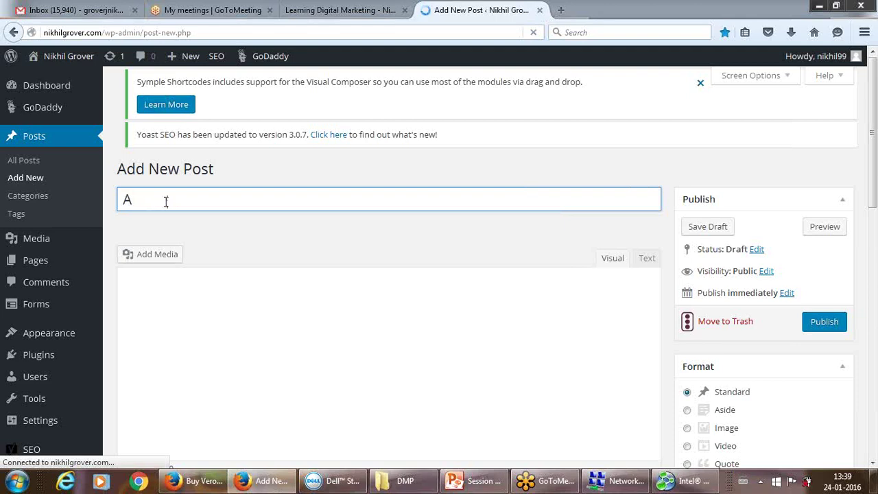
type("New Batch")
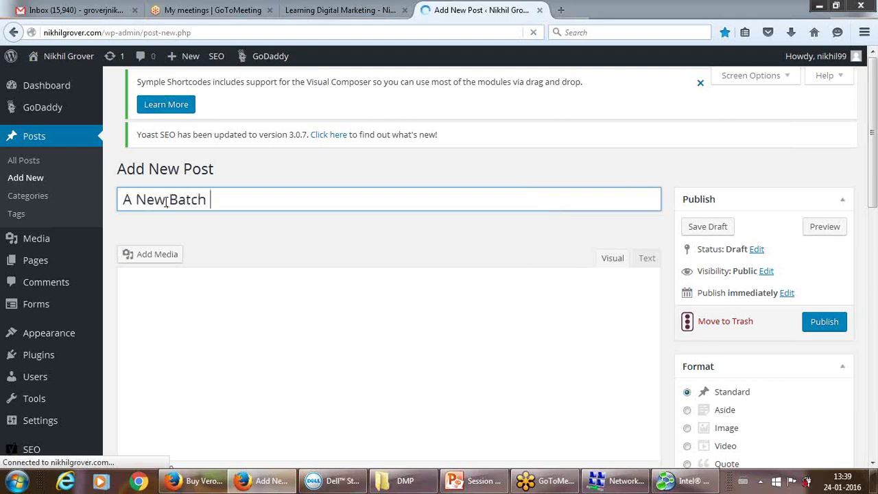
type(" Today")
left_click(171, 292)
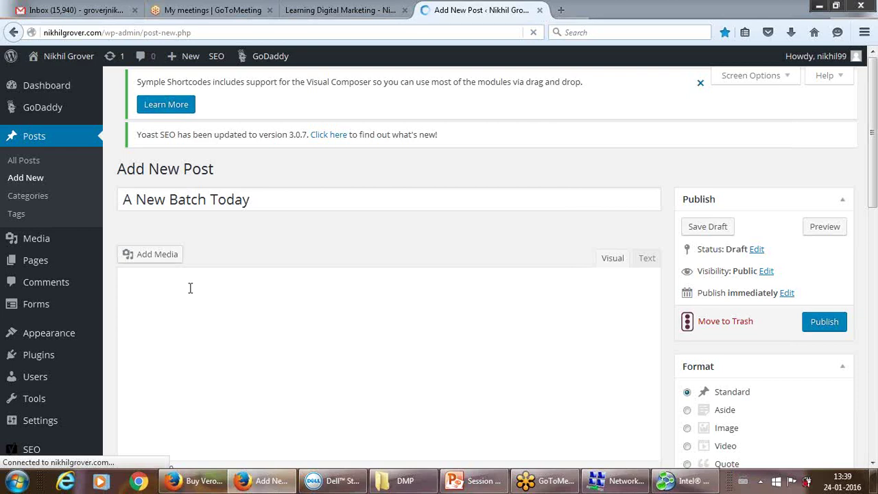
Step: Restart Intel My WiFi Technology from its utility via the Network and Sharing Center, and put both windows away
left_click(760, 481)
left_click(739, 418)
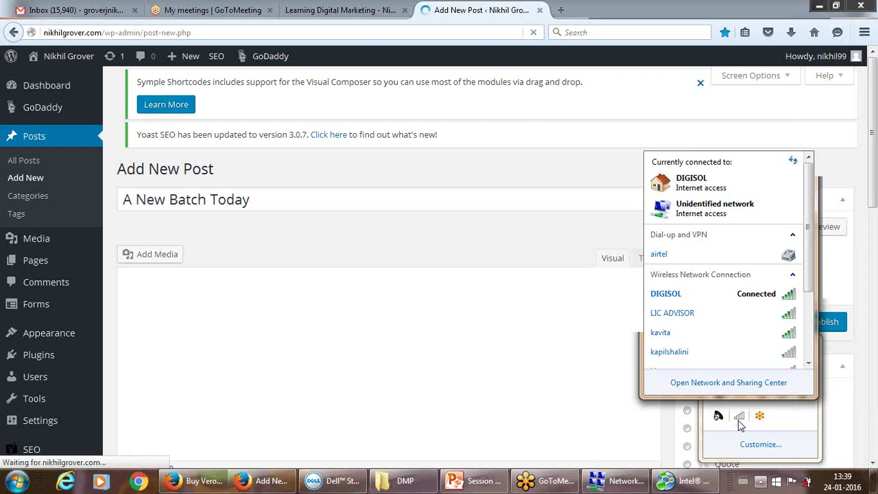
left_click(717, 383)
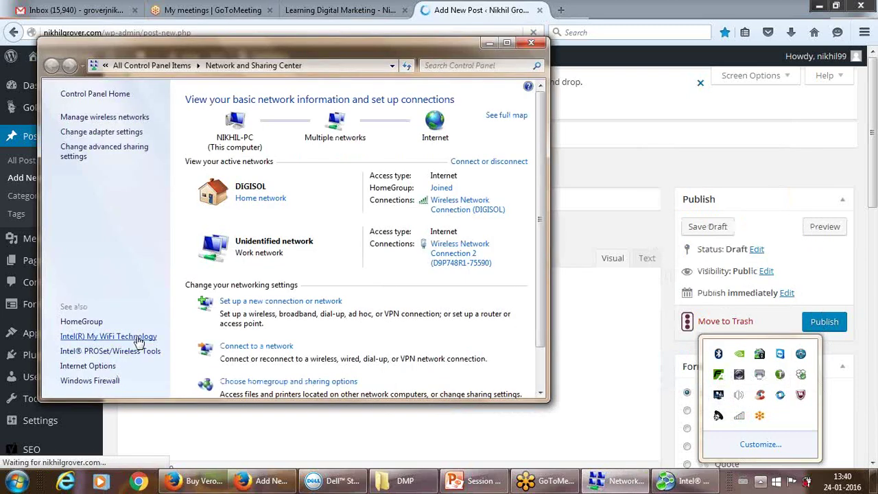
left_click(137, 337)
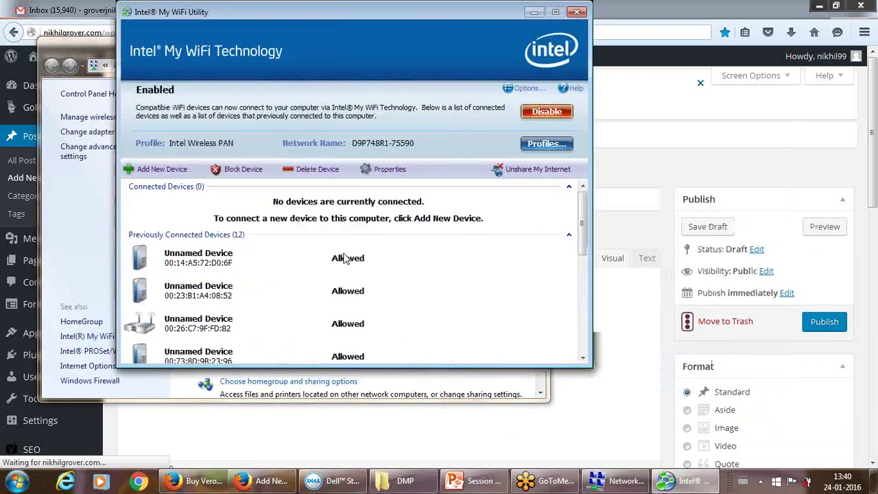
left_click(556, 113)
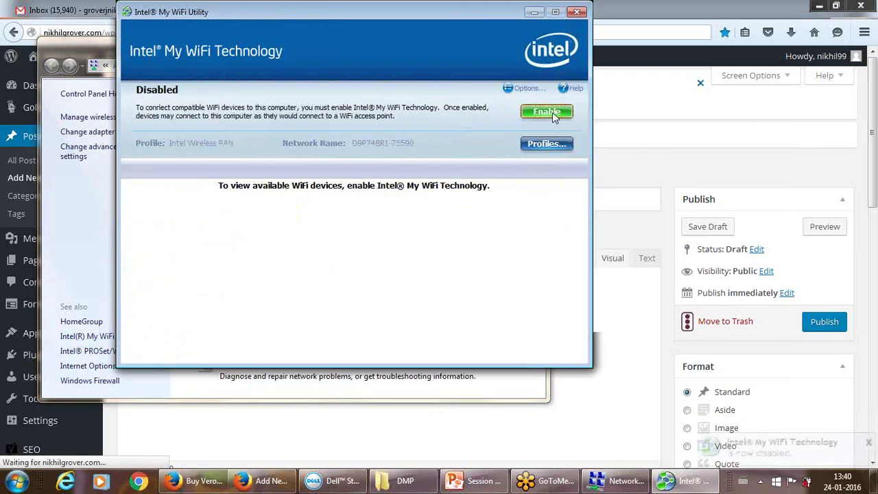
left_click(552, 111)
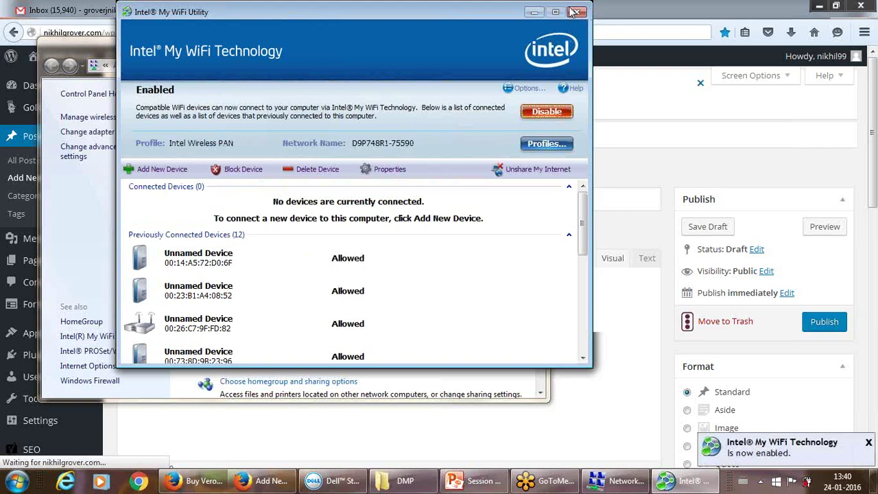
left_click(533, 13)
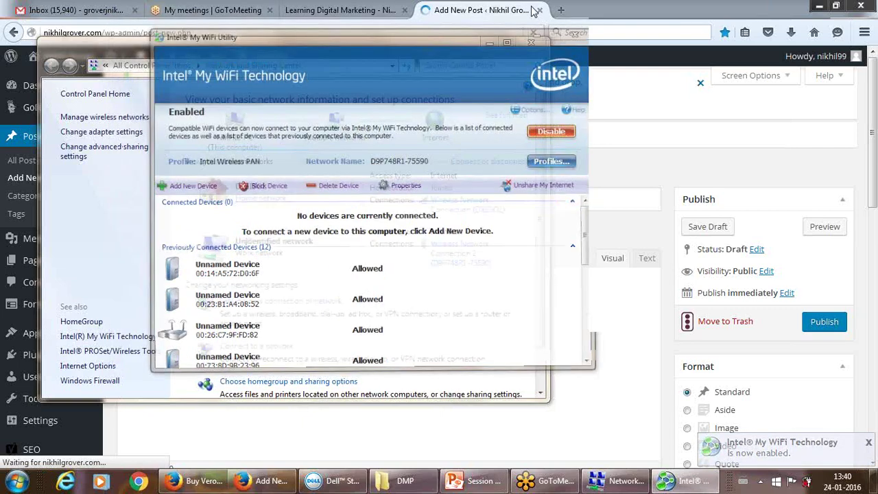
left_click(530, 44)
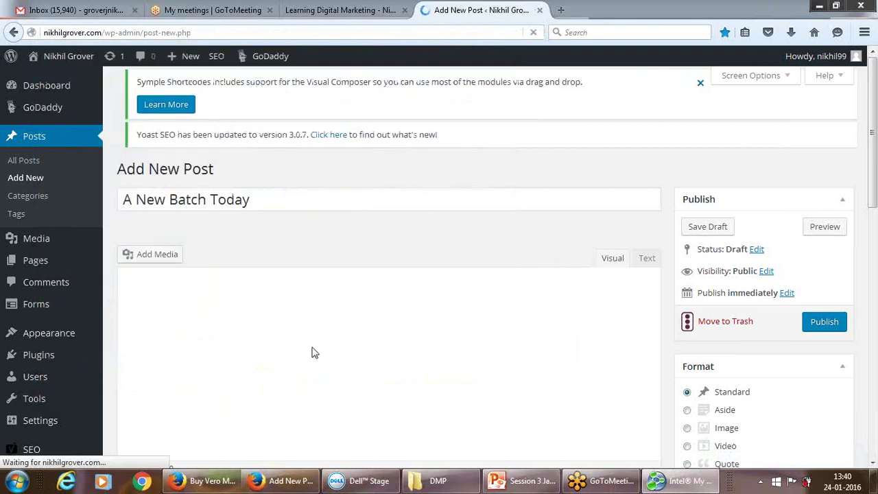
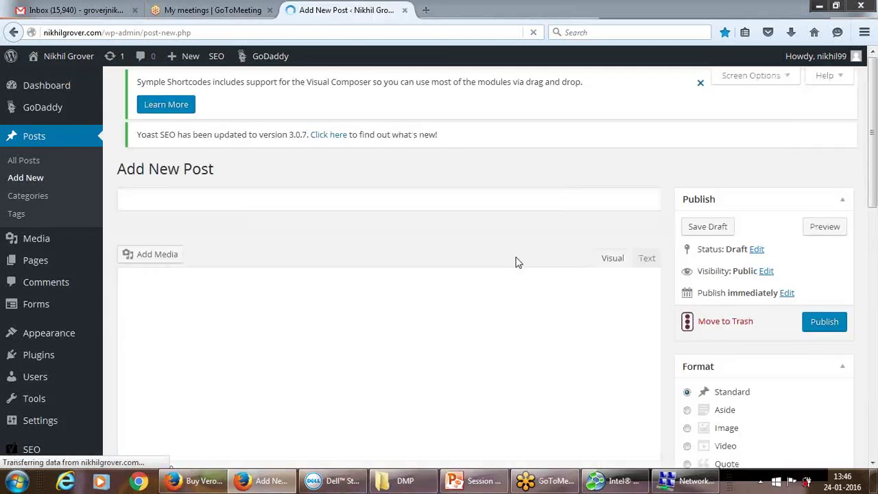
Step: Enter "A wonderful new batch" as the title of the new post
left_click(351, 212)
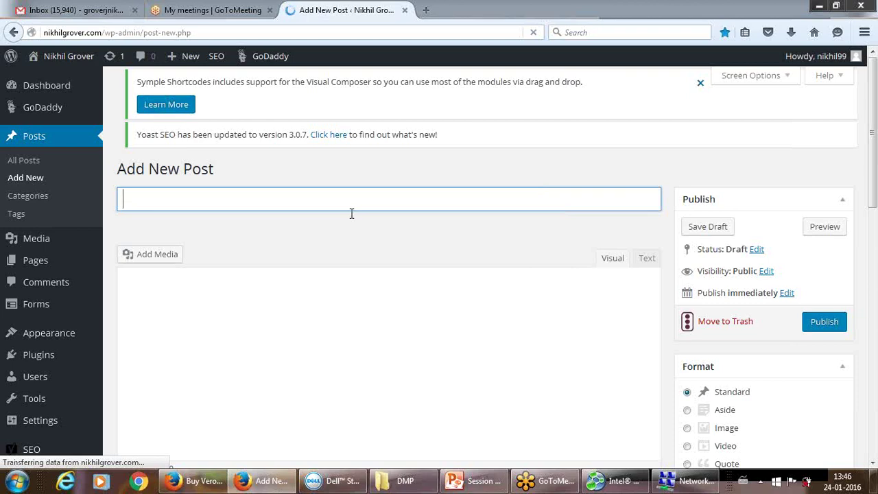
type("Ainew")
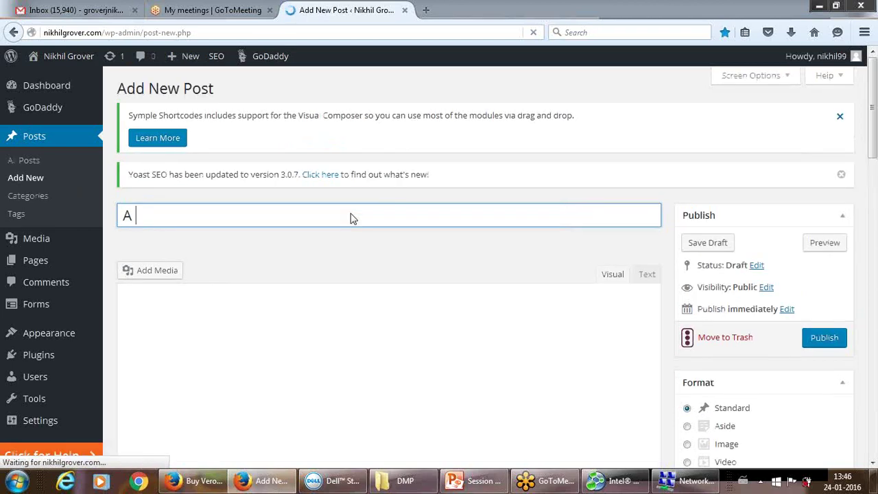
type(" ba")
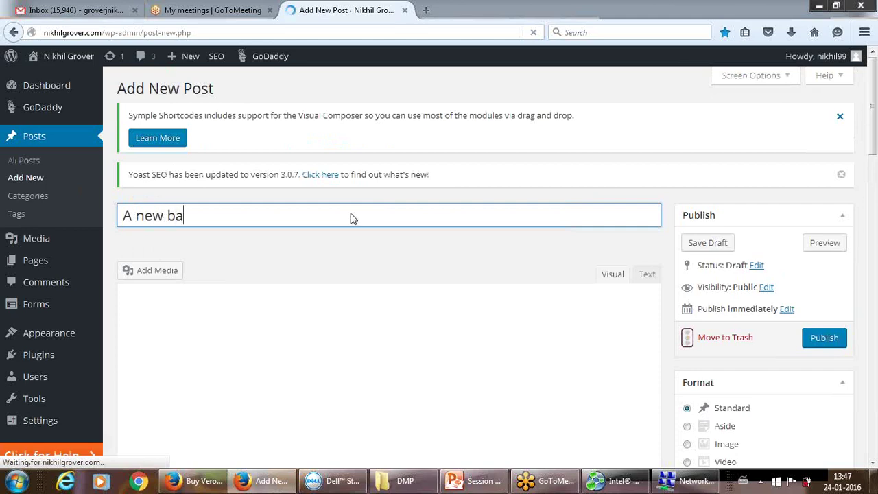
key("BackSpace")
key("BackSpace")
key("BackSpace")
key("BackSpace")
key("BackSpace")
key("BackSpace")
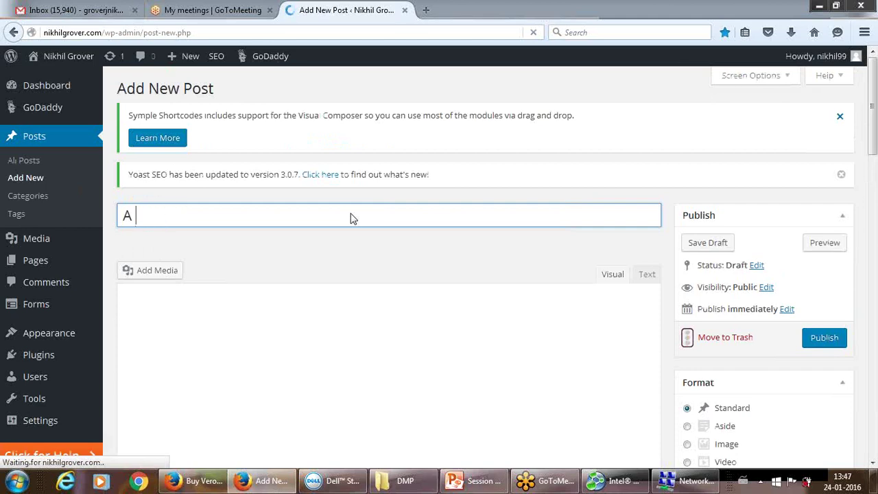
type("wonderf")
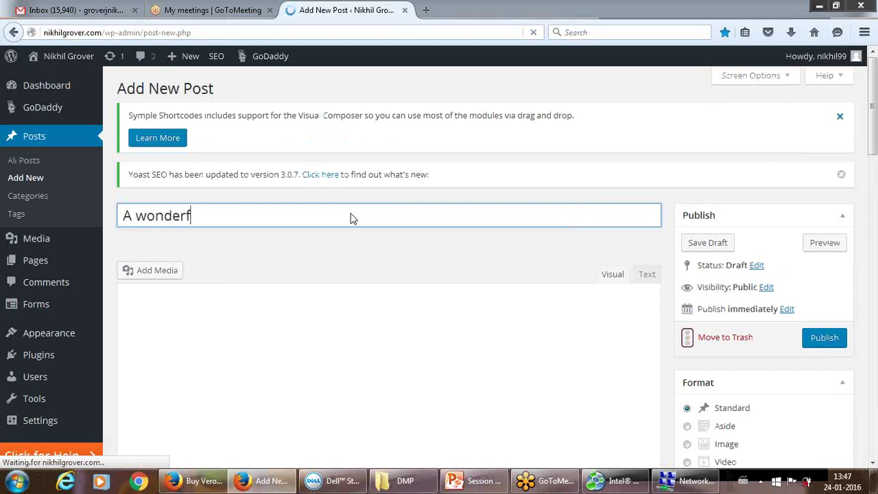
type("ul new batch")
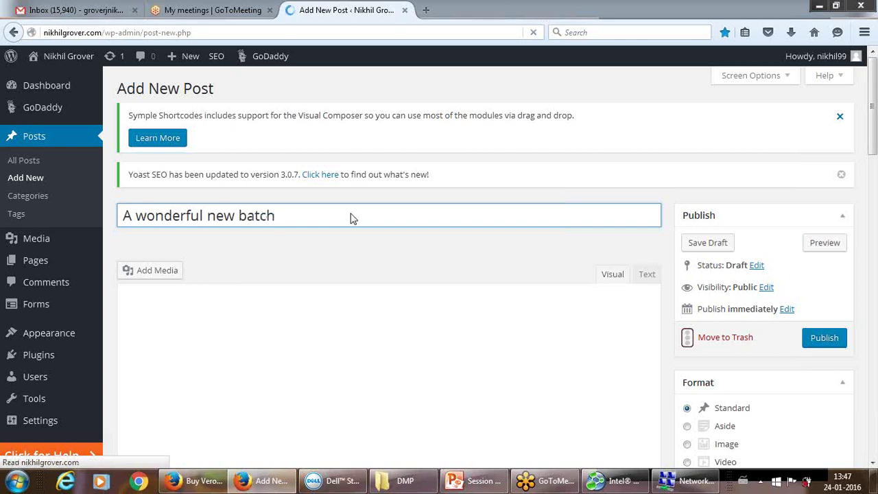
Step: Delete the horizontal line from the post body
scroll(250, 380, "down", 7)
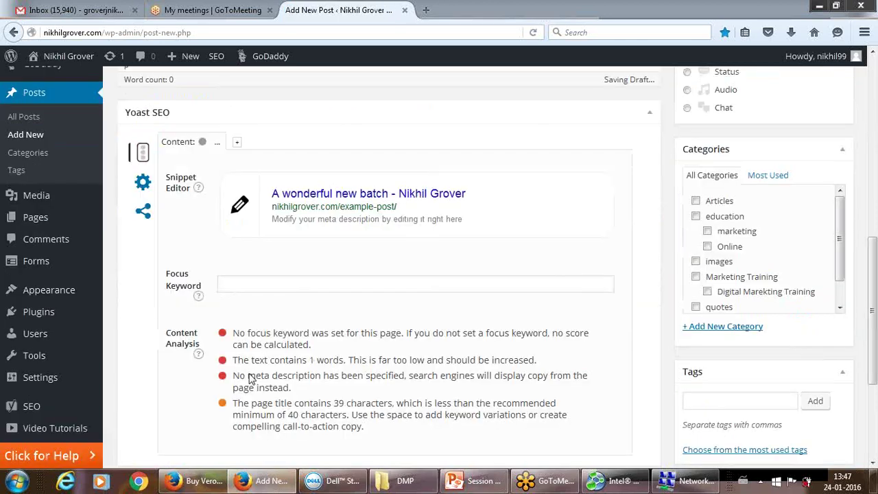
left_click(872, 145)
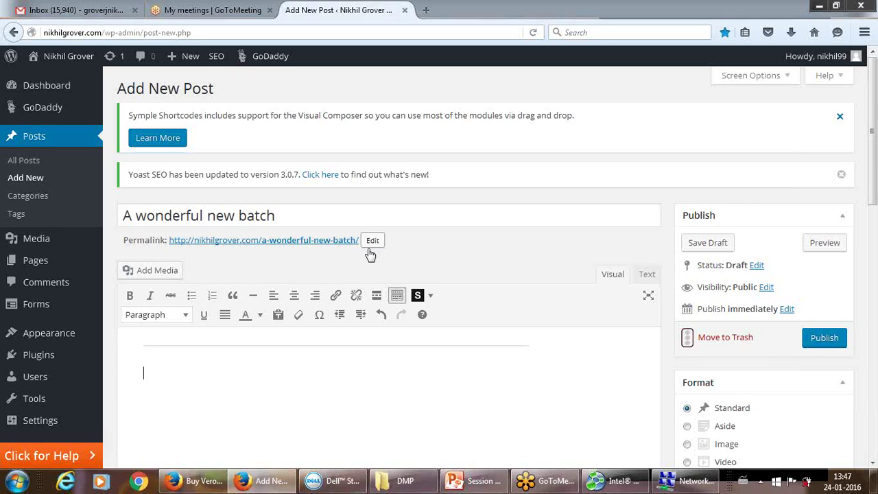
left_click(303, 391)
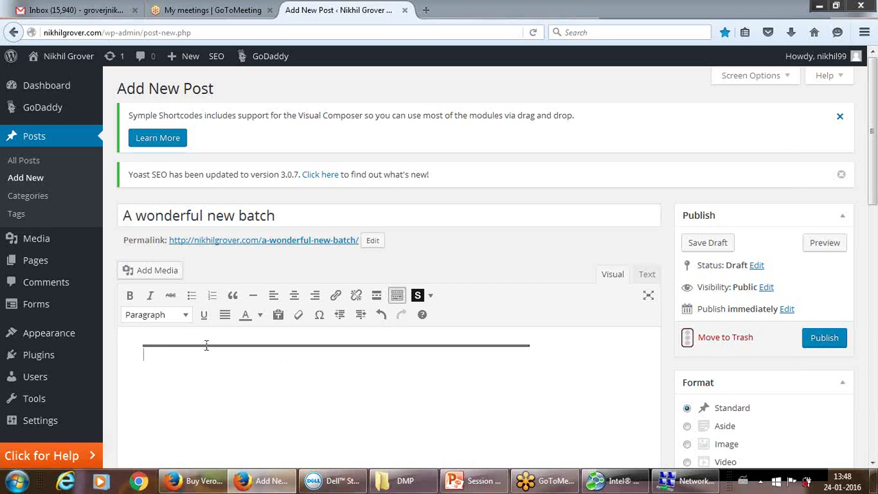
key("BackSpace")
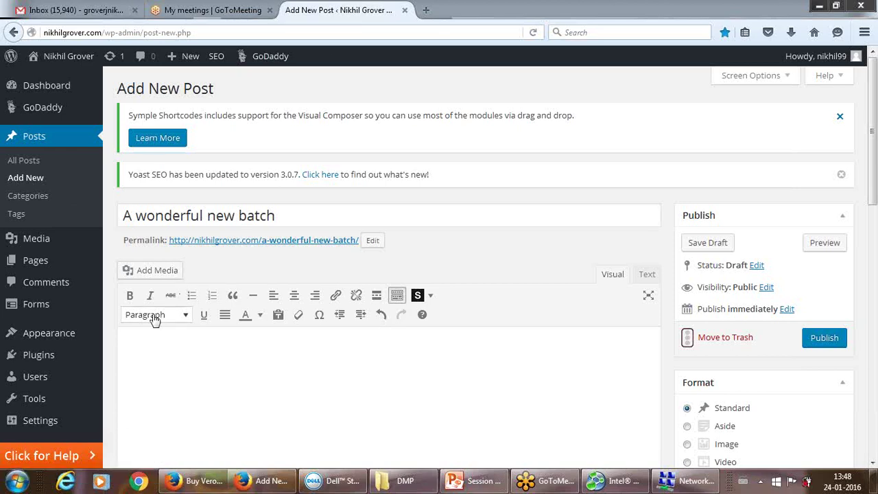
Step: Write "A wonderful new batch" as the first line of the post body
left_click(211, 380)
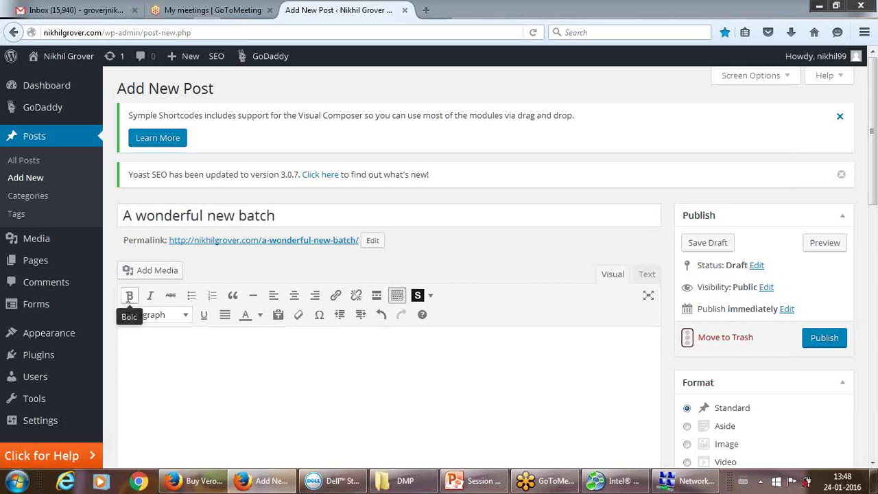
type("A")
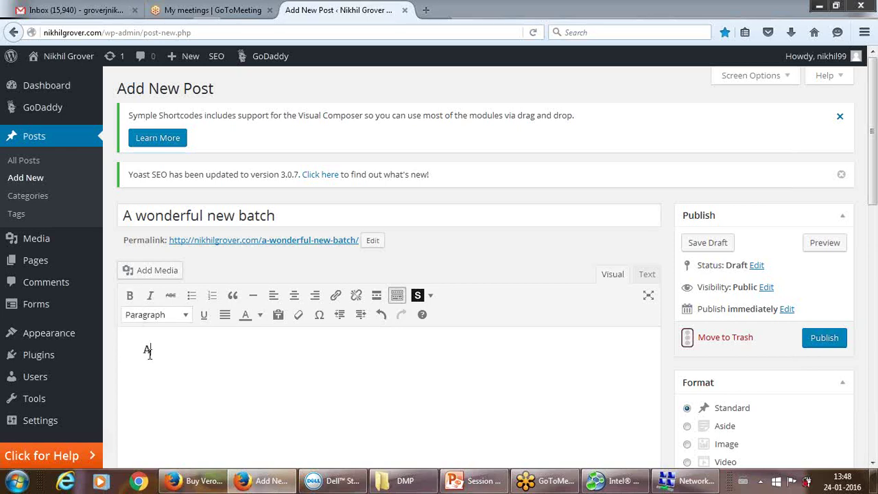
key("BackSpace")
type("A wonderful new batch")
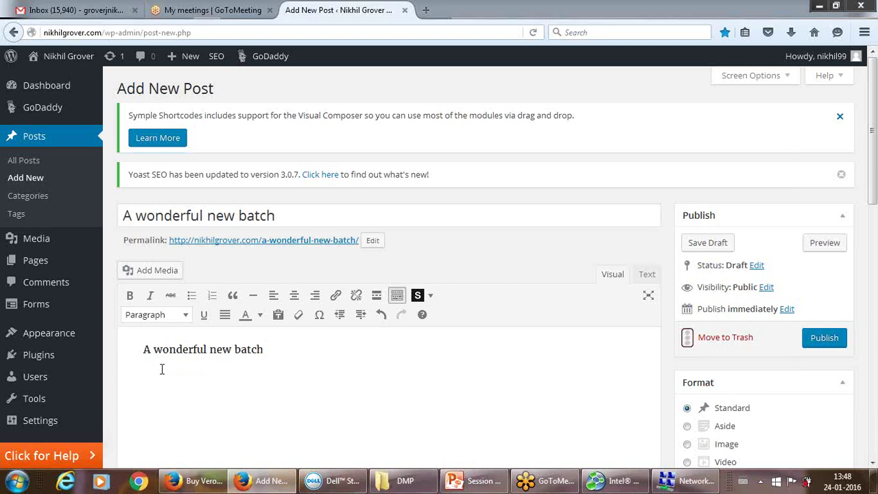
Step: Write "I have started a new batch today at Digital Marketing Paathshaala" as a new paragraph below the first line
type("I have started a ne")
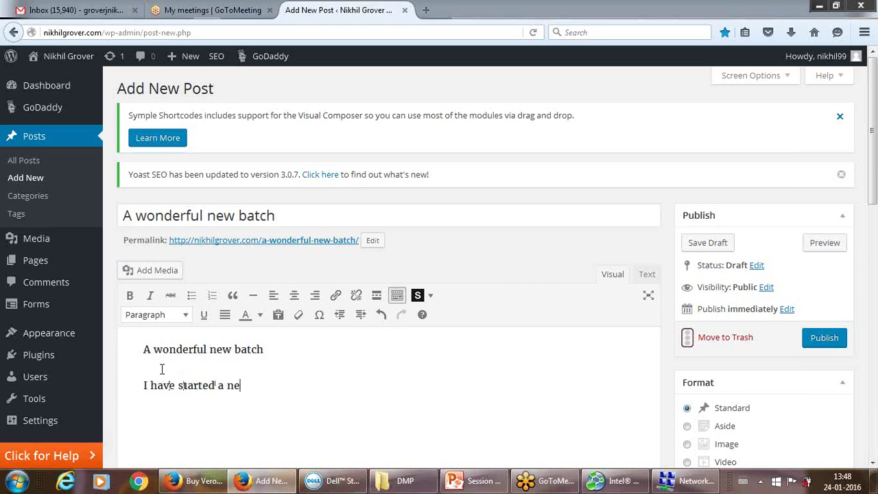
type("w batch today")
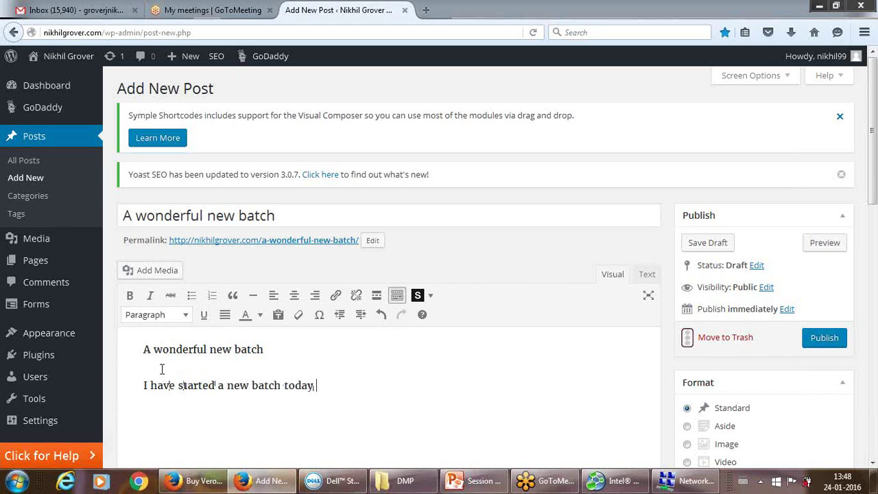
type(" at Digital Marketijg")
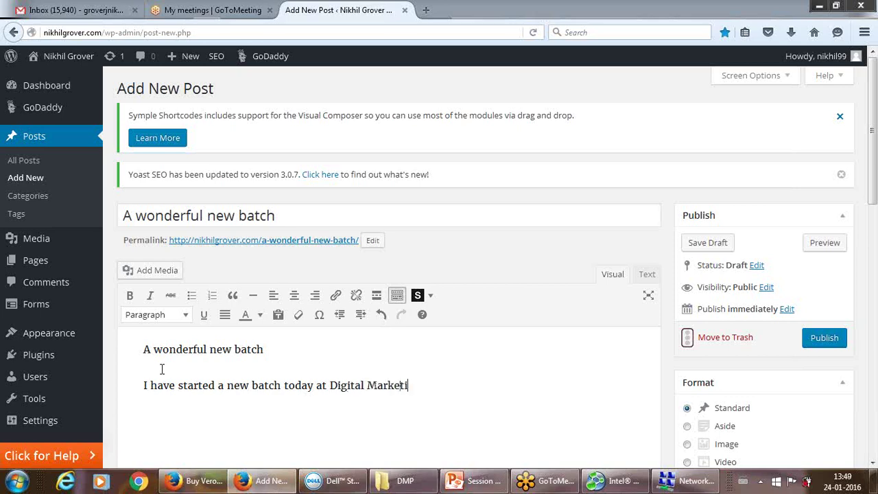
key("BackSpace")
key("BackSpace")
key("BackSpace")
type("ing Paathshaala")
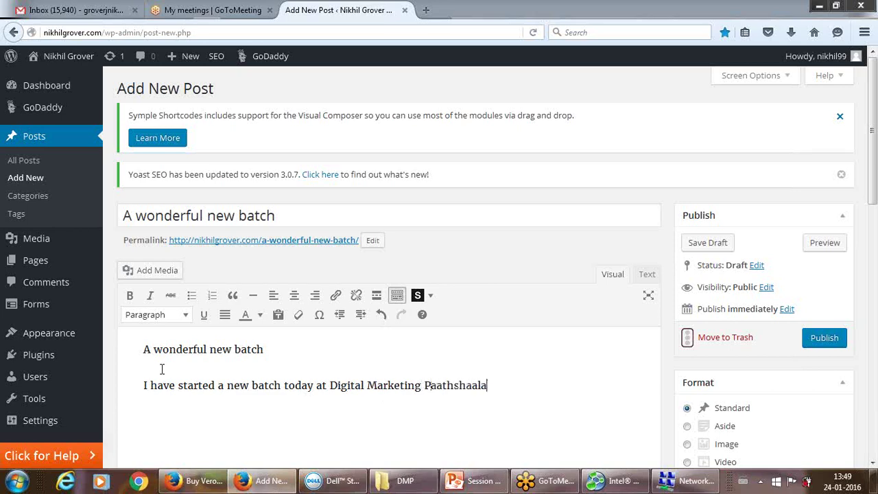
Step: Complete the paragraph with "and I am so happy to have the group of wonderful new trainees with me." and start a new line
type(" and")
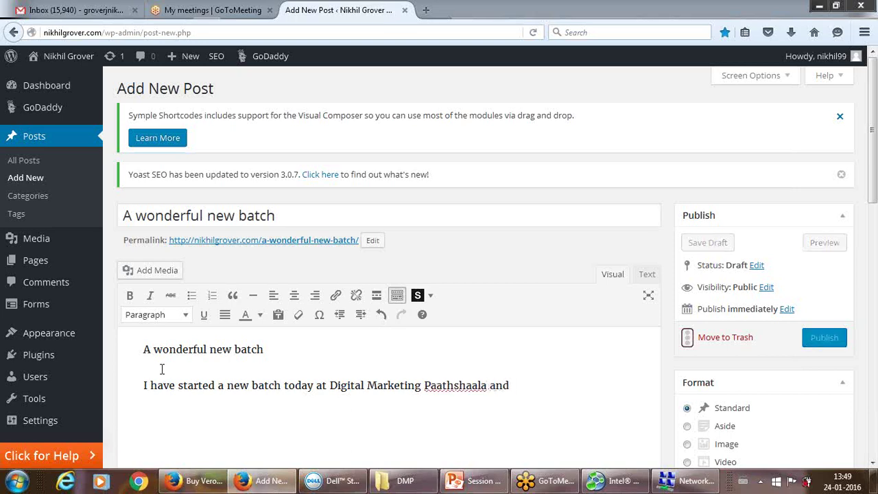
type(" I am so ")
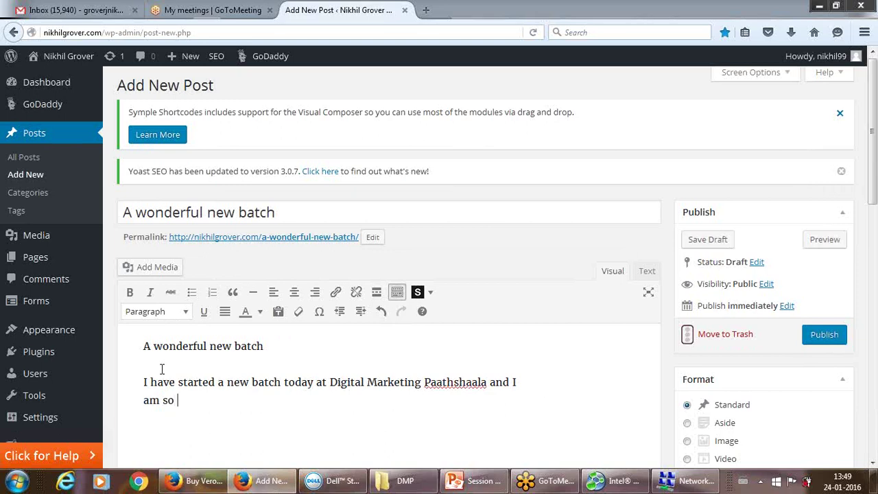
type("happy to have ")
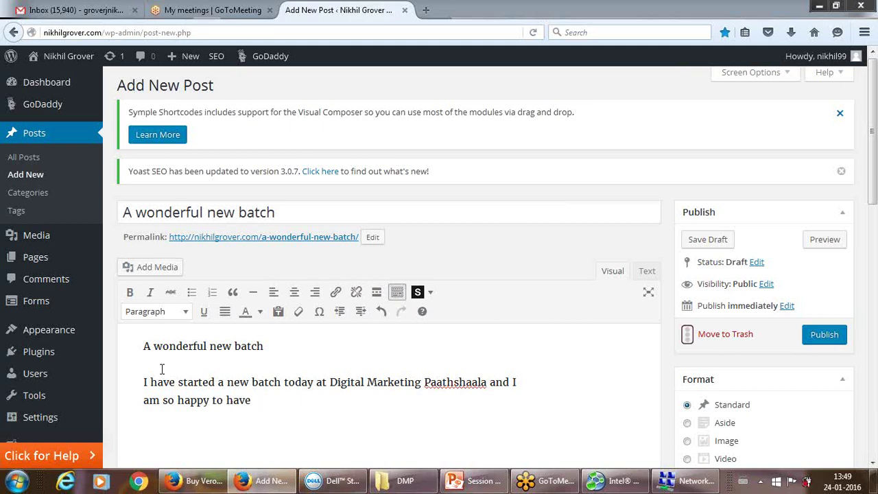
type("the group of n")
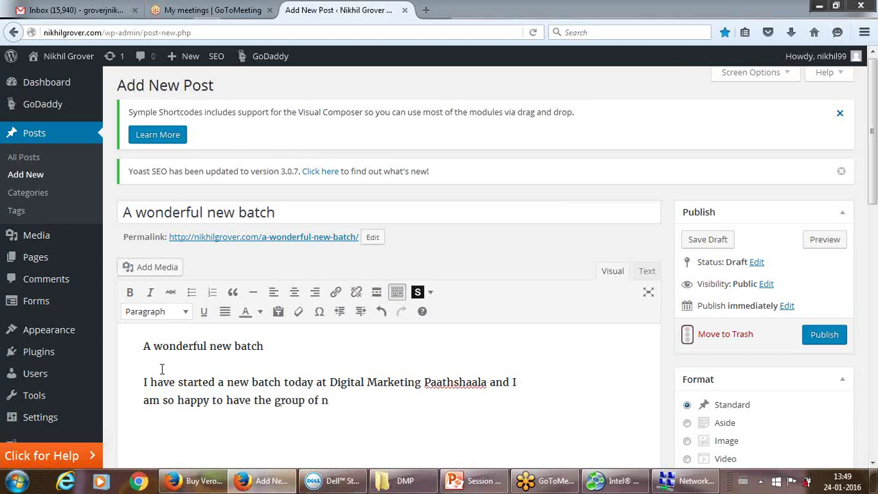
key("BackSpace")
type("wonderful new")
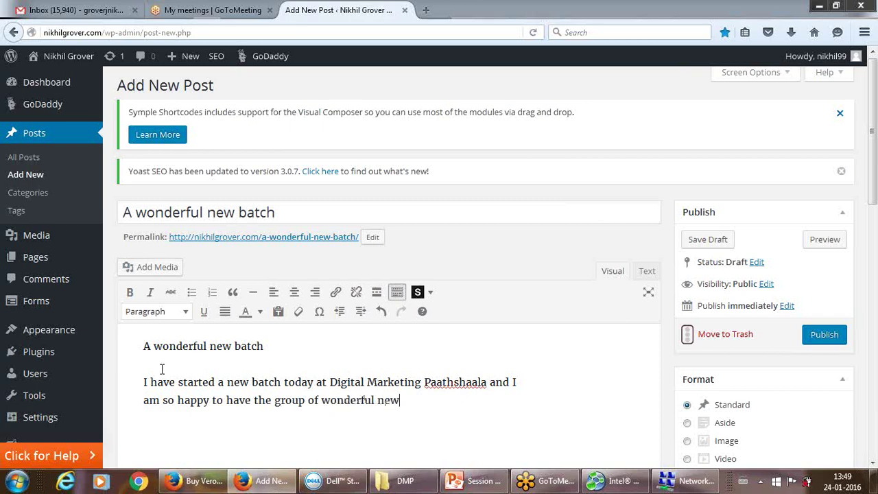
type(" trainees with me")
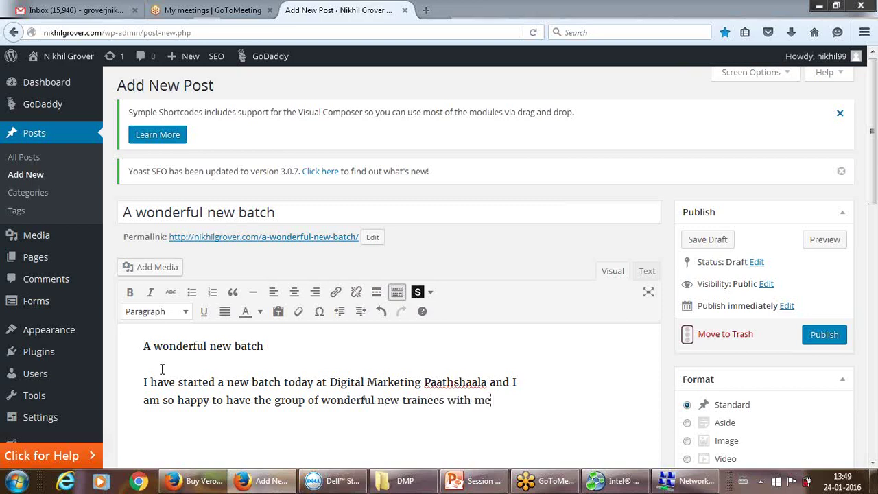
type(".")
key("Return")
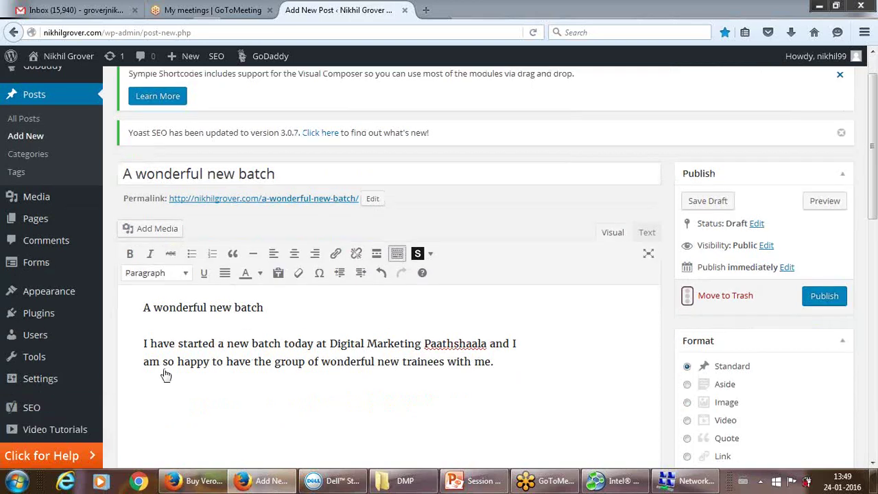
Step: Format the first body line, "A wonderful new batch", as Heading 1
left_click_drag(150, 307, 265, 308)
left_click(144, 307)
left_click_drag(144, 307, 268, 308)
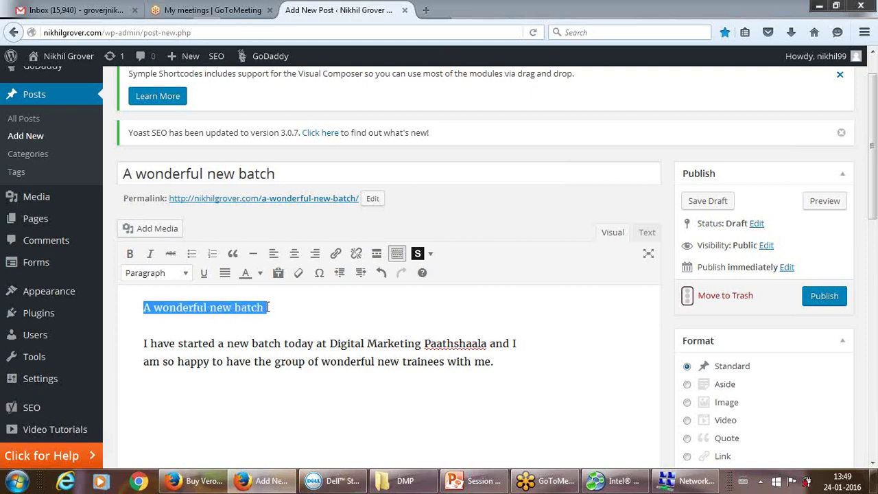
left_click(186, 274)
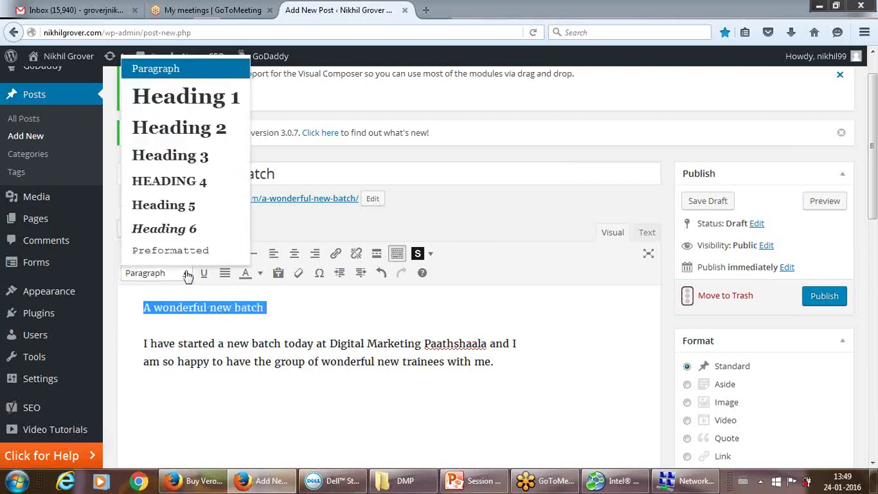
left_click(220, 99)
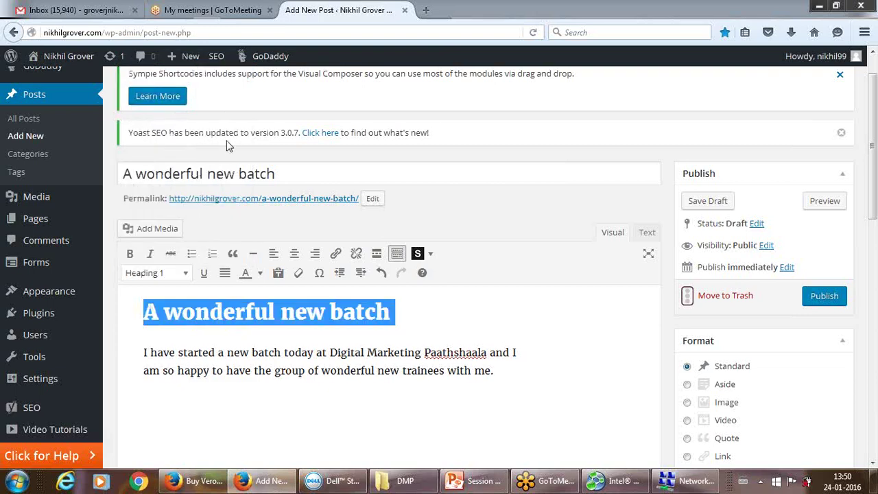
Step: Italicize the word "today" in the body paragraph
left_click(244, 361)
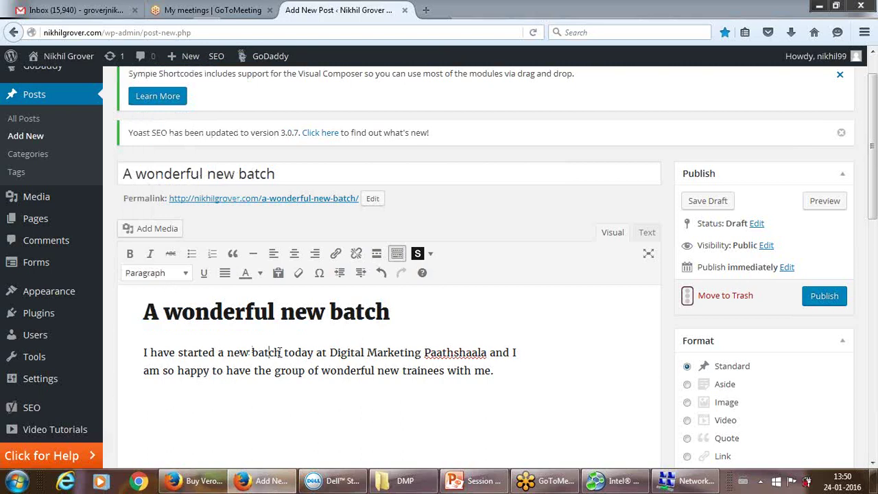
left_click_drag(284, 353, 314, 351)
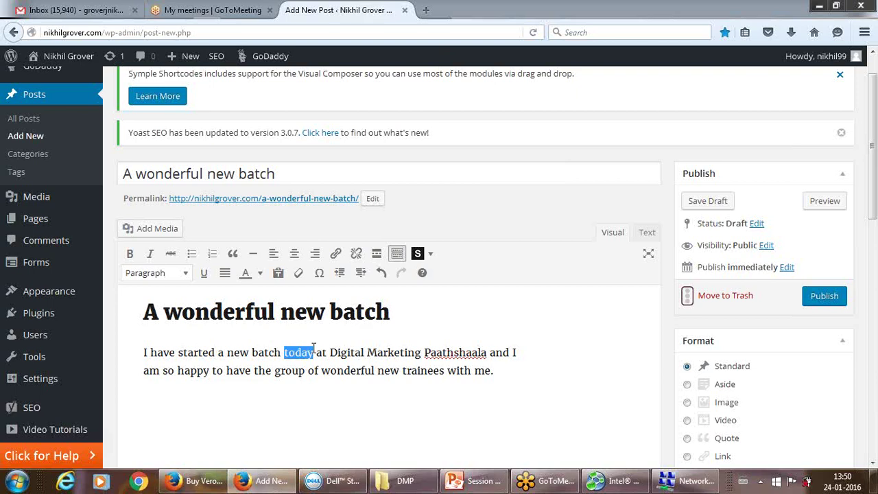
left_click(151, 254)
left_click(247, 352)
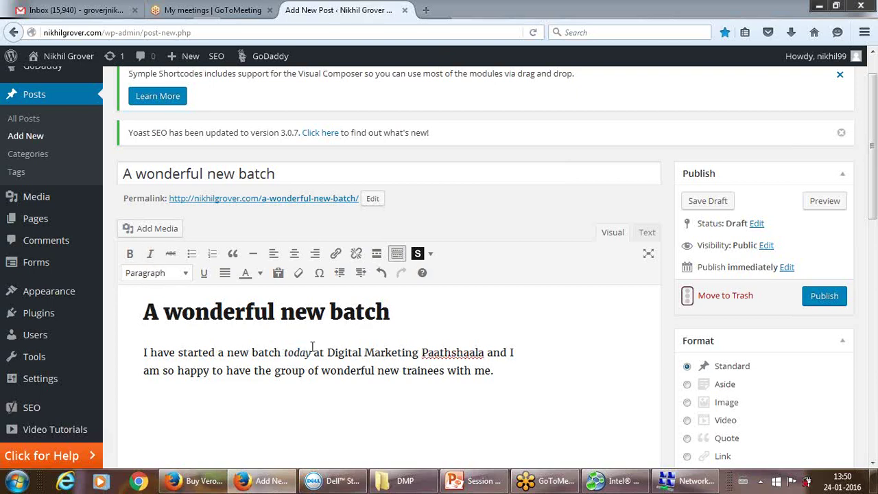
left_click(359, 261)
left_click_drag(328, 352, 485, 352)
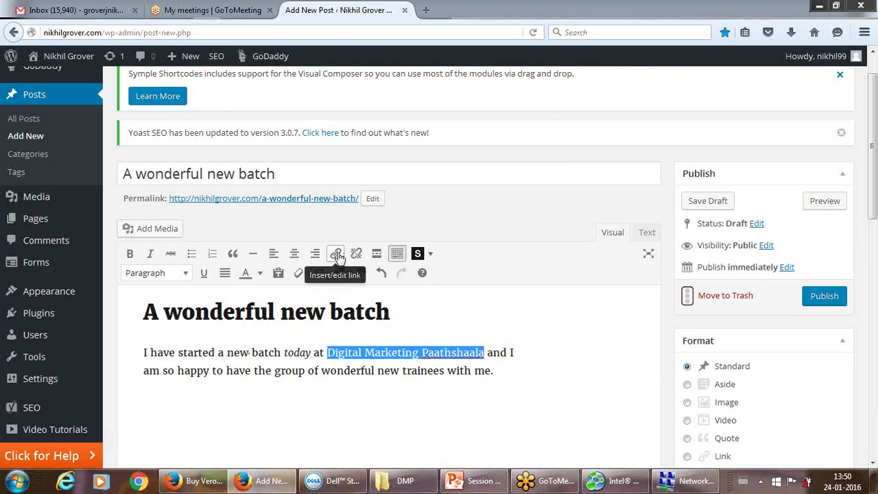
left_click(337, 254)
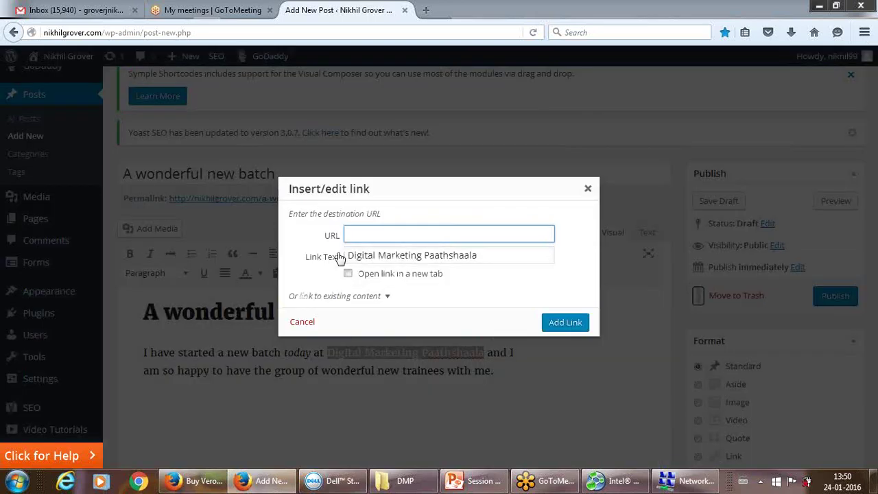
left_click(588, 189)
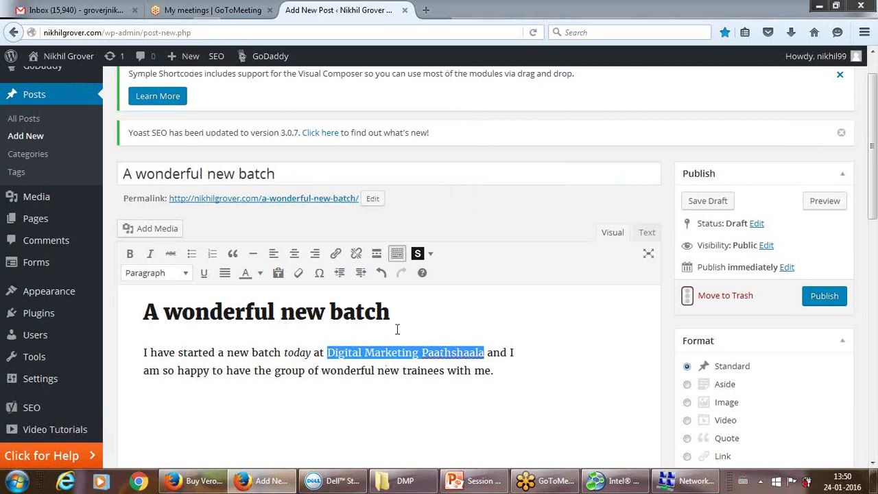
left_click(336, 255)
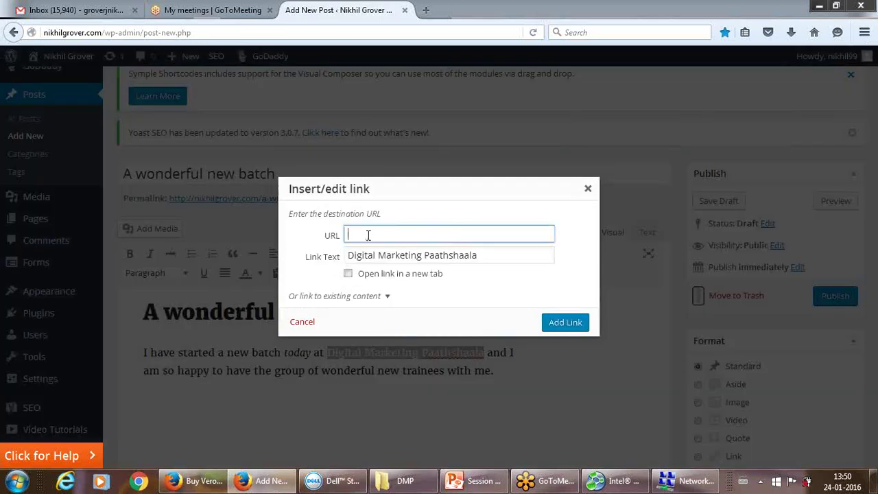
type("ww")
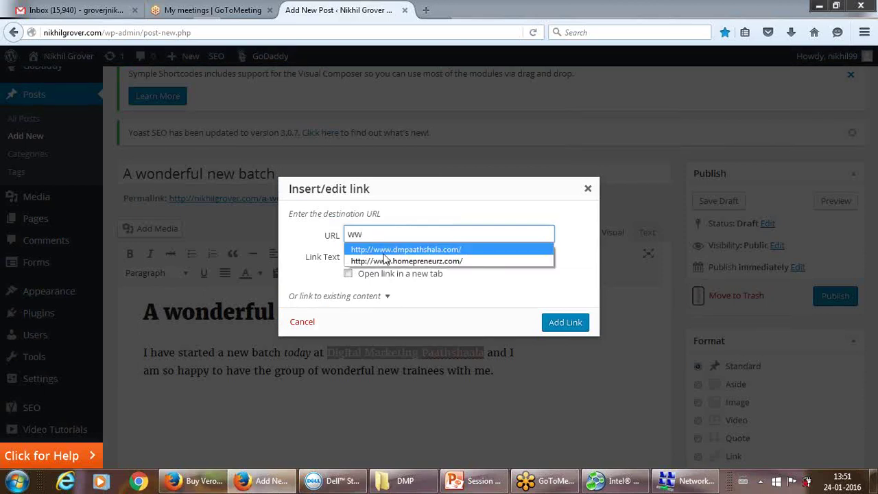
left_click(391, 250)
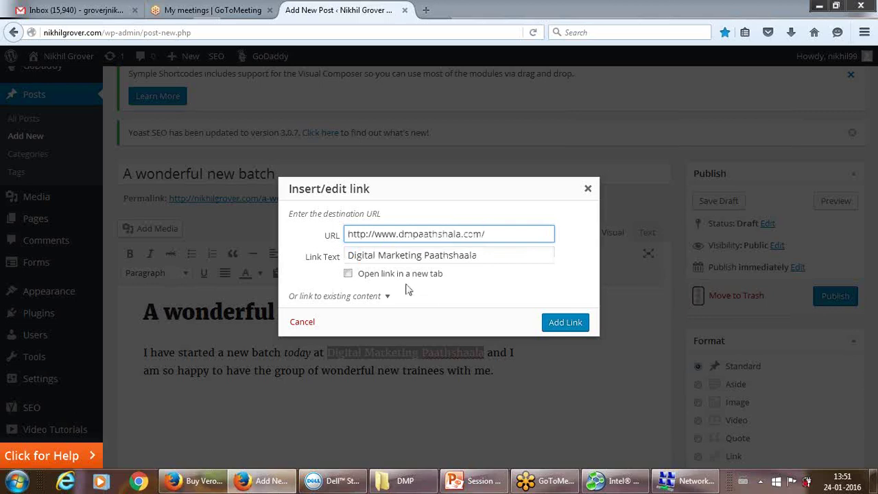
left_click(349, 275)
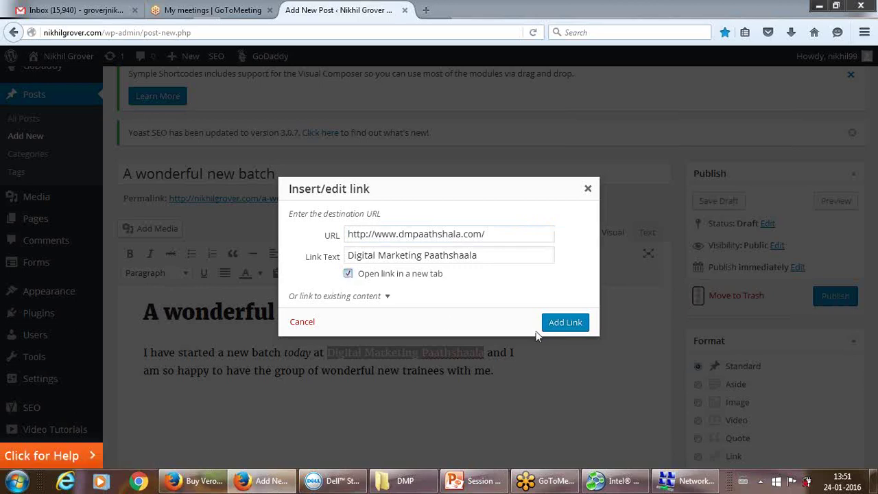
left_click(564, 323)
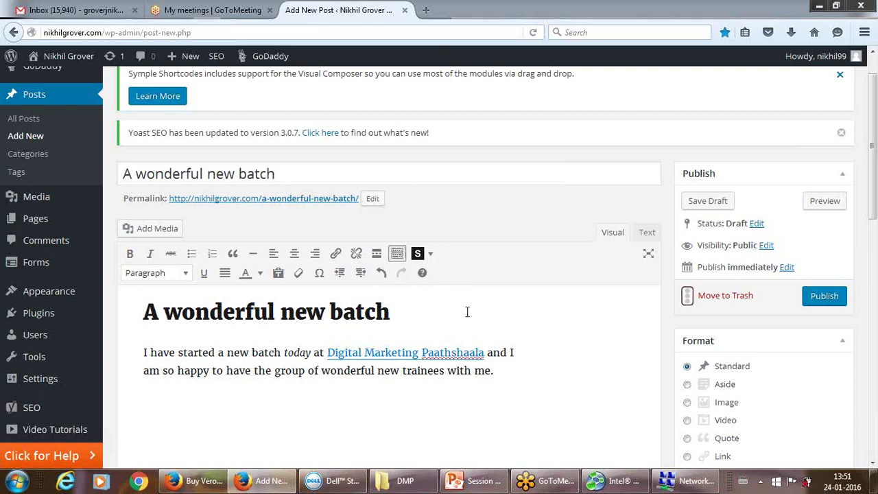
Step: Place the cursor on a new line below the body paragraph and bring up the media library for the post
left_click(538, 360)
left_click(502, 370)
scroll(502, 370, "down", 1)
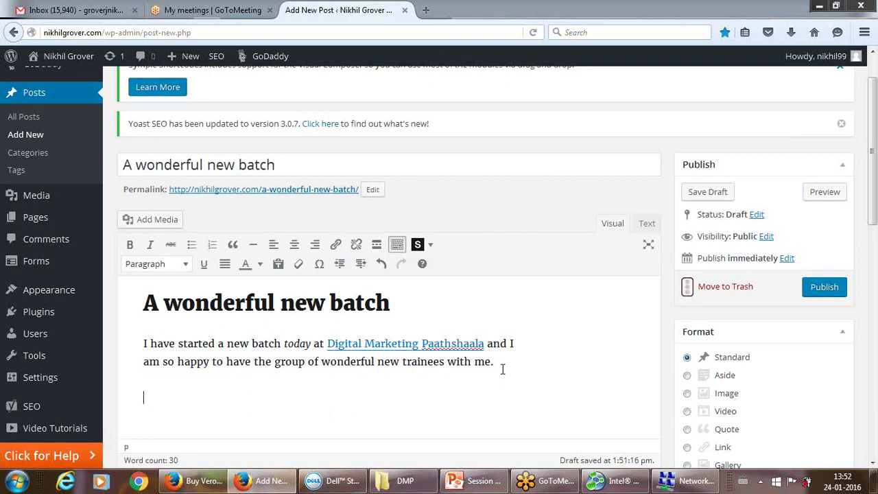
key("Return")
left_click(157, 220)
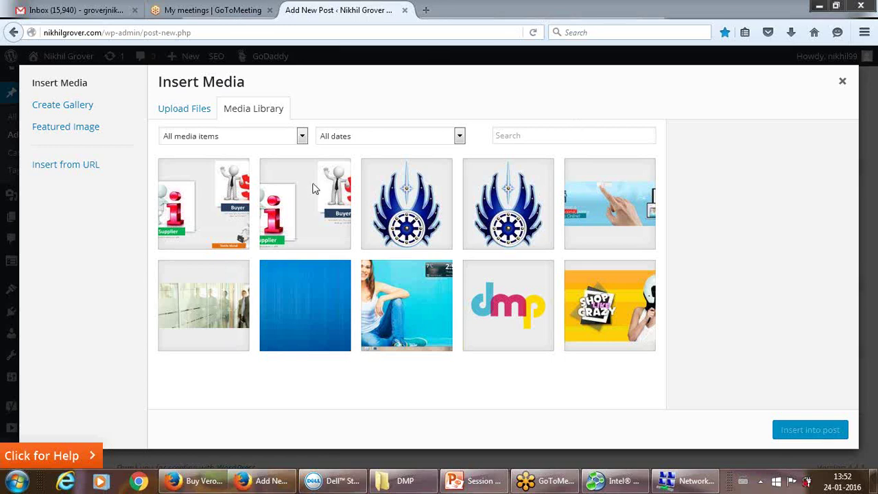
left_click(204, 111)
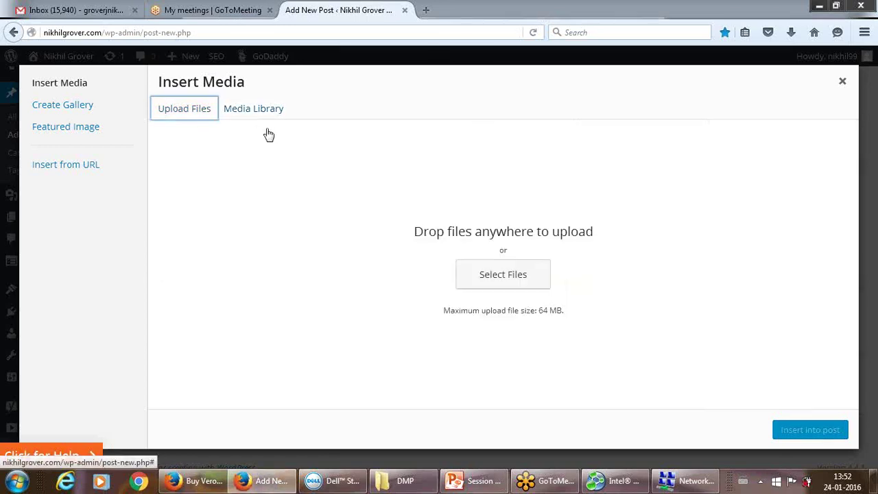
left_click(484, 281)
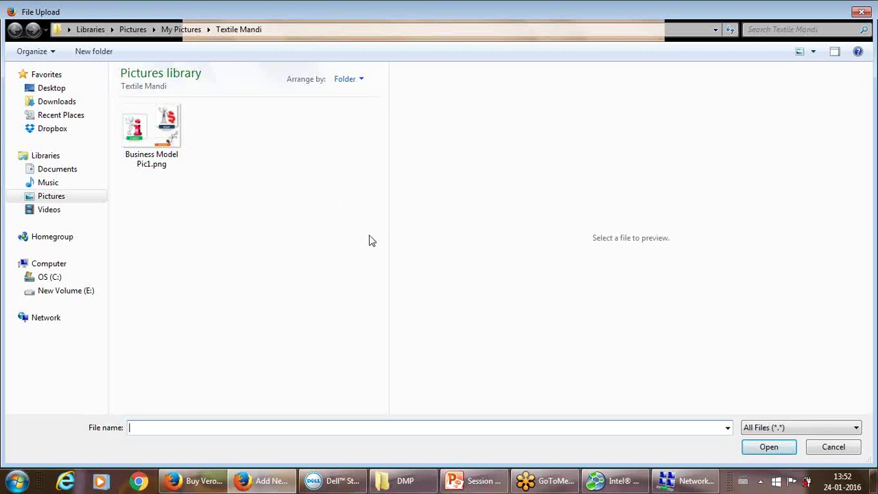
left_click(843, 447)
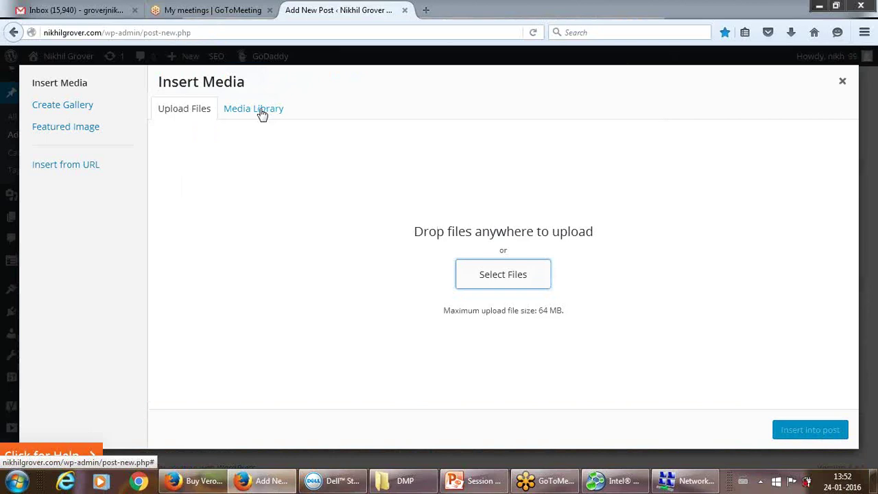
left_click(261, 114)
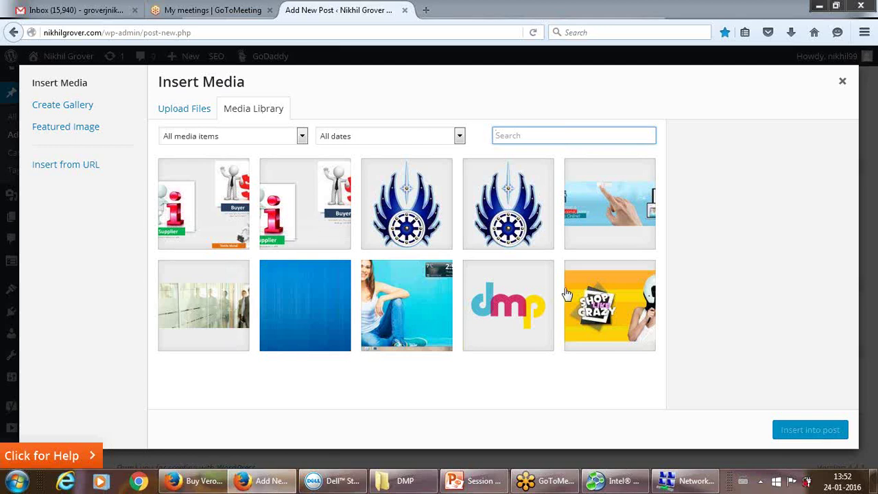
Step: Select the dmp logo in the media library and set its alt text to "Digital Marketing Paathshala"
left_click(530, 311)
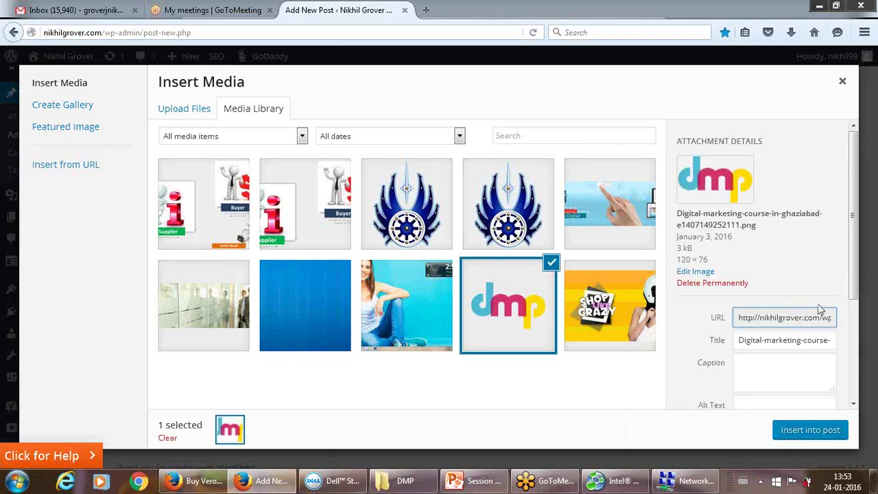
left_click_drag(854, 293, 856, 340)
mouse_move(855, 355)
left_mouse_down()
mouse_move(856, 374)
mouse_move(857, 344)
left_mouse_up()
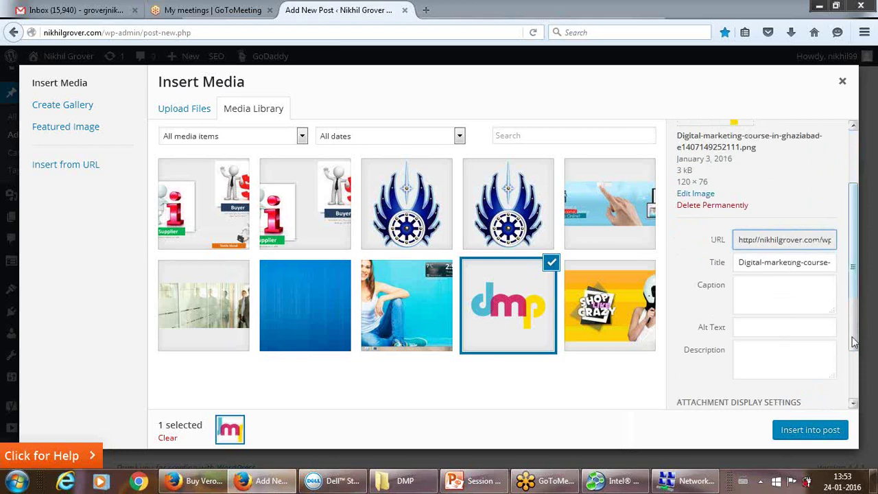
mouse_move(855, 336)
left_mouse_down()
mouse_move(854, 405)
mouse_move(855, 310)
mouse_move(857, 338)
left_mouse_up()
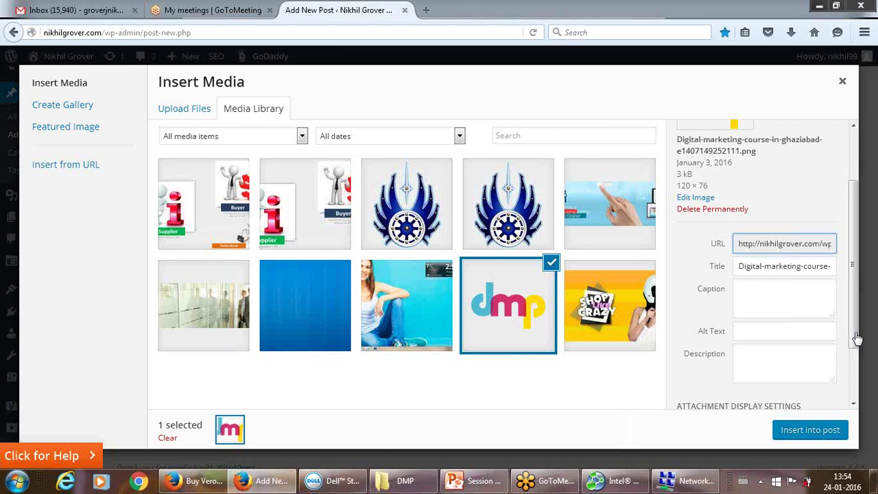
left_click(807, 322)
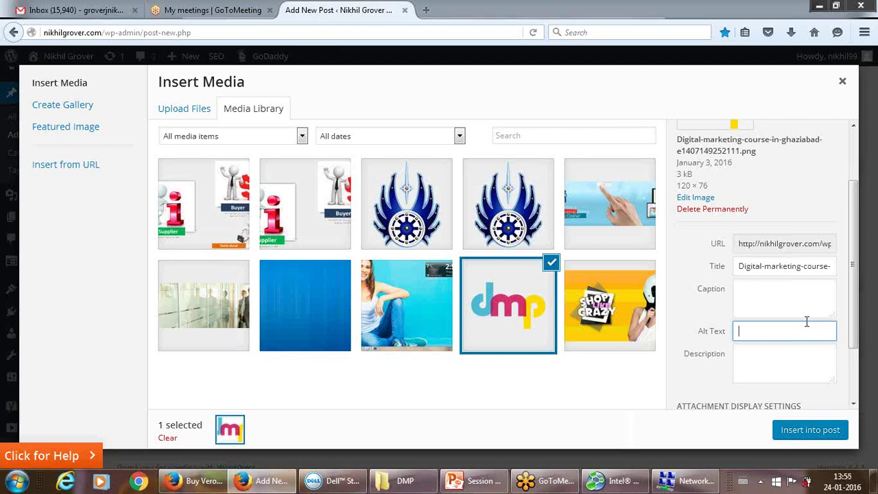
type("Digital m")
key("BackSpace")
type("Marketing Paath")
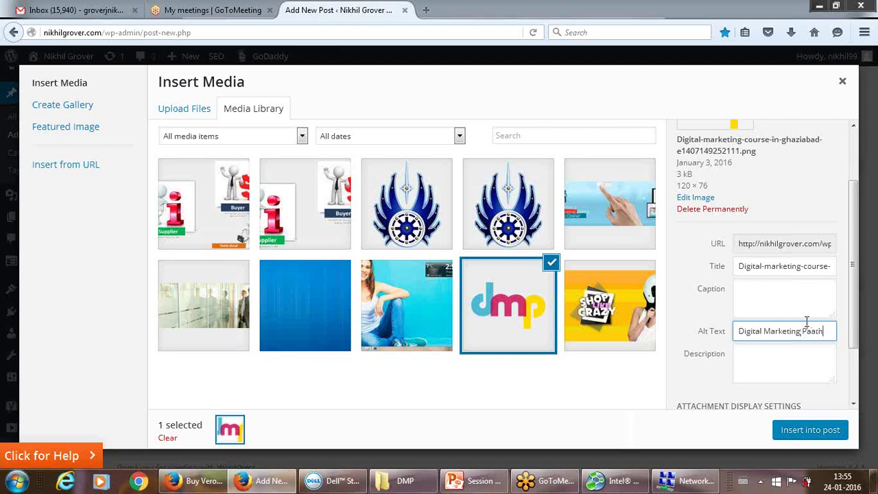
type("sha")
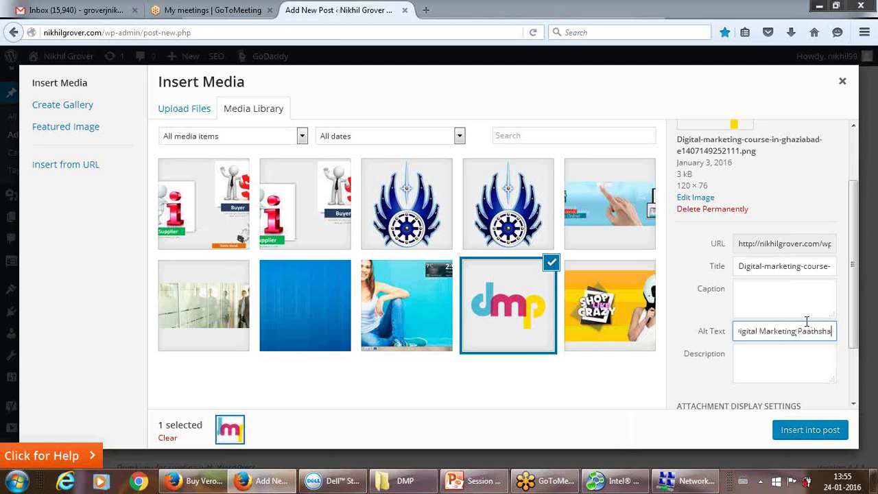
type("la")
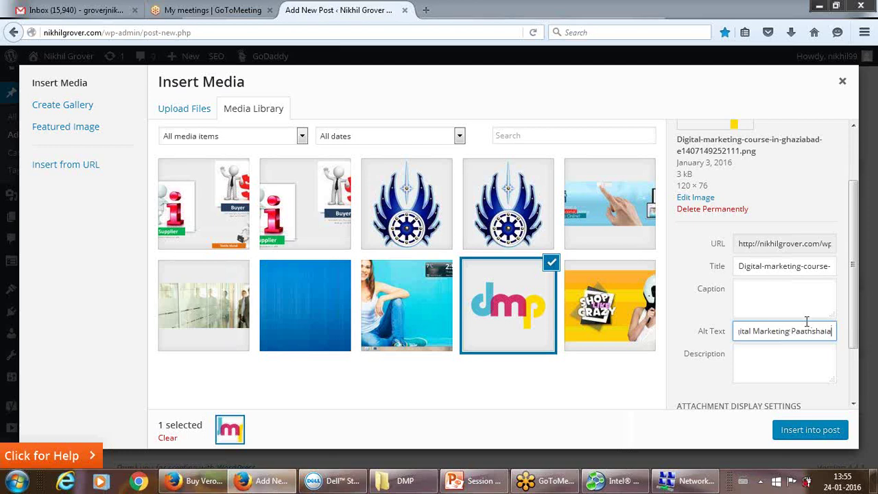
left_click(787, 363)
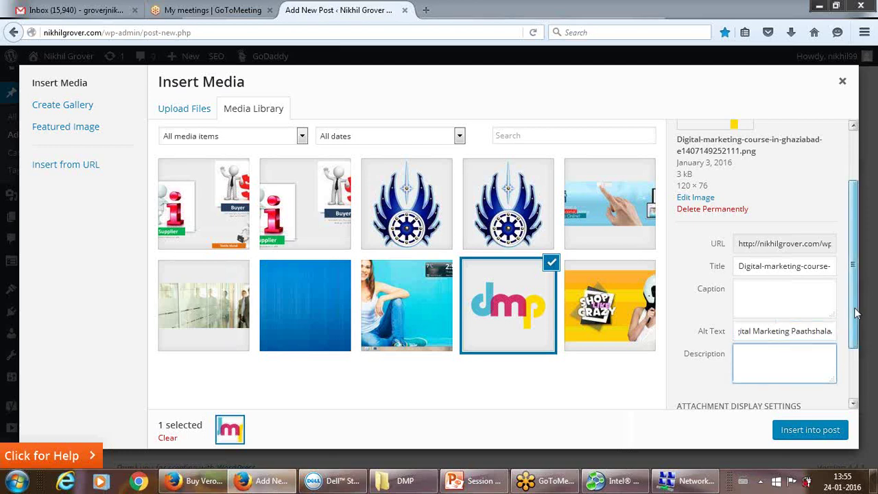
Step: Examine the alignment and link options in the logo's attachment display settings
scroll(857, 334, "down", 1)
scroll(857, 335, "down", 1)
scroll(856, 356, "down", 1)
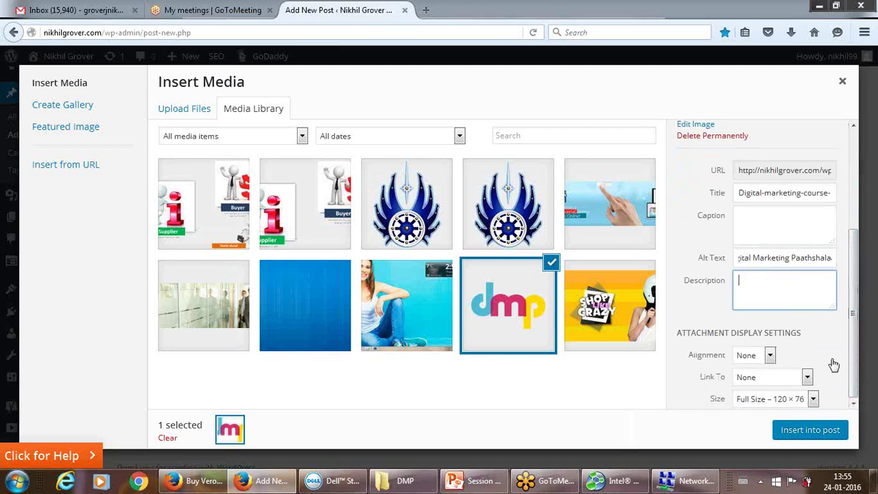
left_click(769, 355)
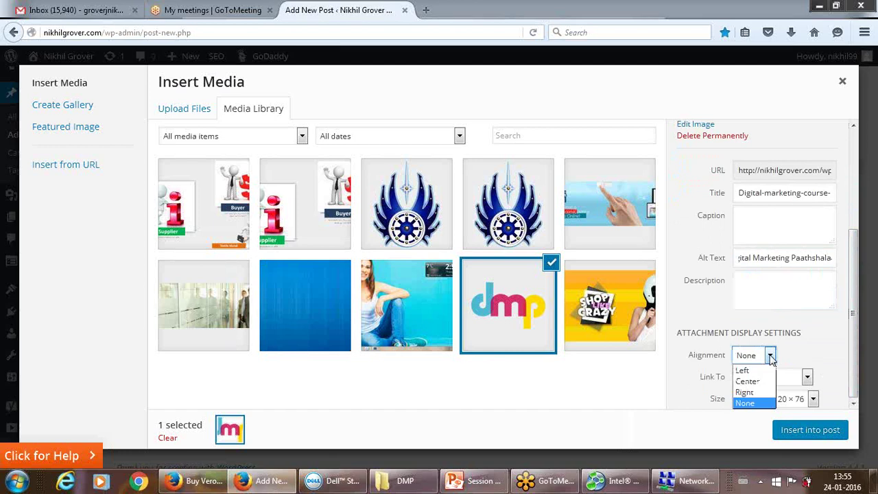
left_click(770, 355)
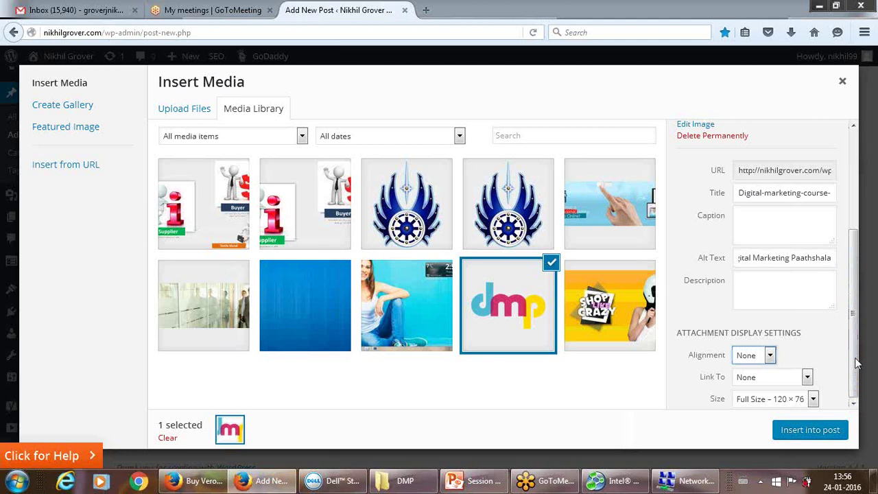
left_click(771, 356)
left_click(771, 356)
left_click(808, 377)
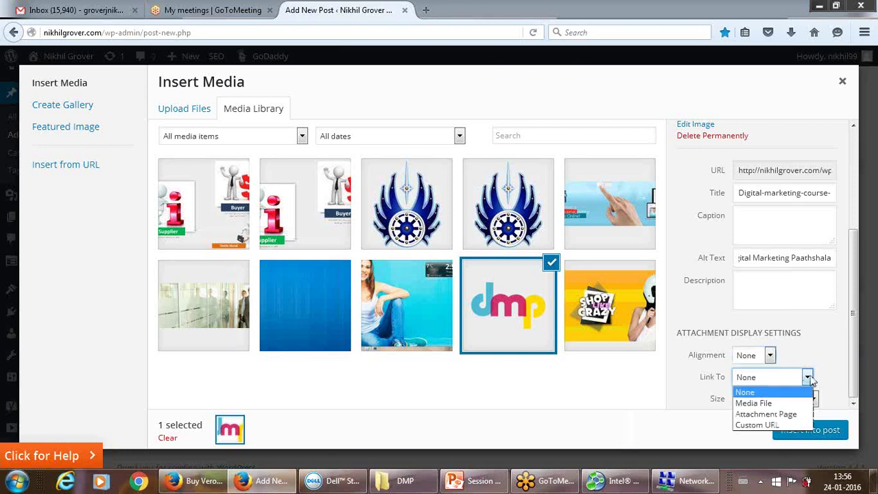
left_click(808, 377)
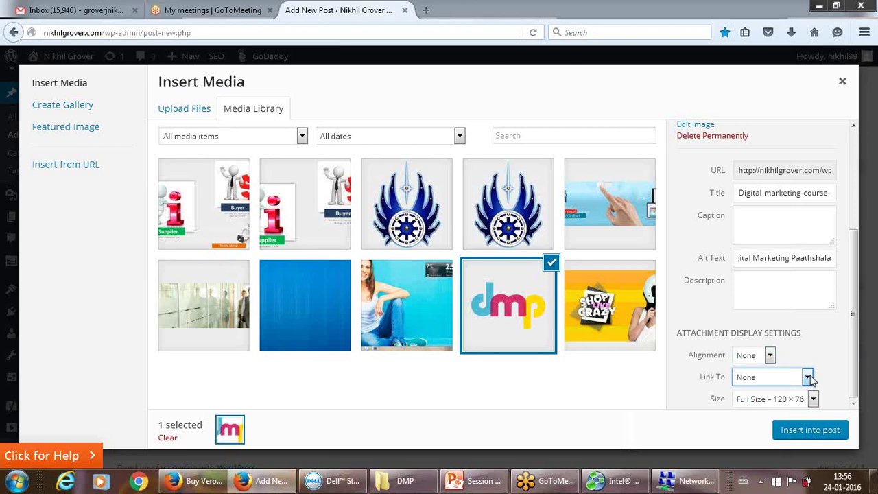
left_click(808, 377)
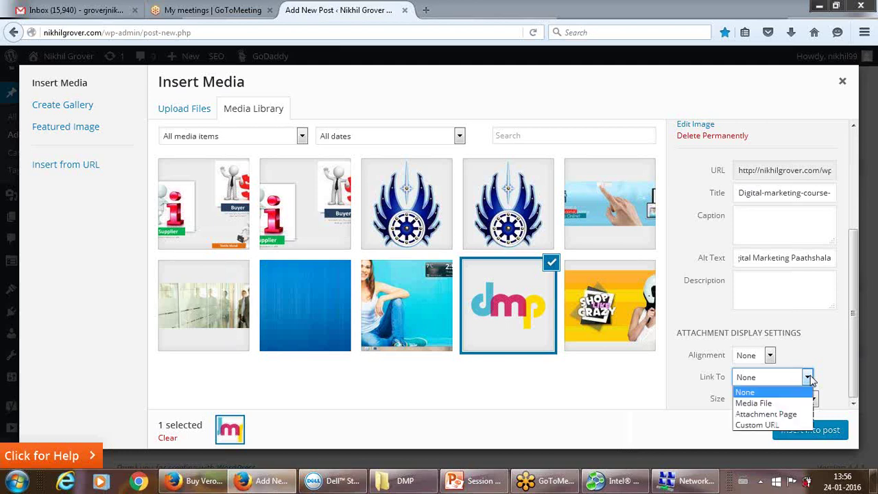
left_click(795, 404)
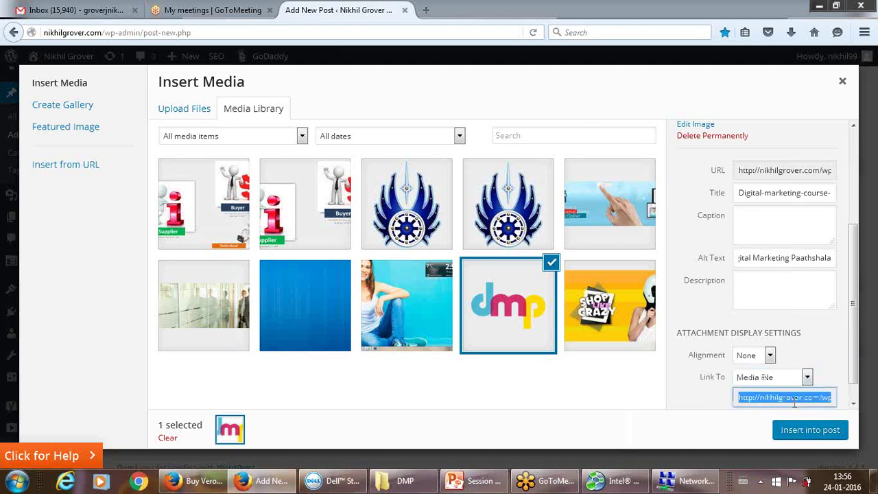
left_click(808, 381)
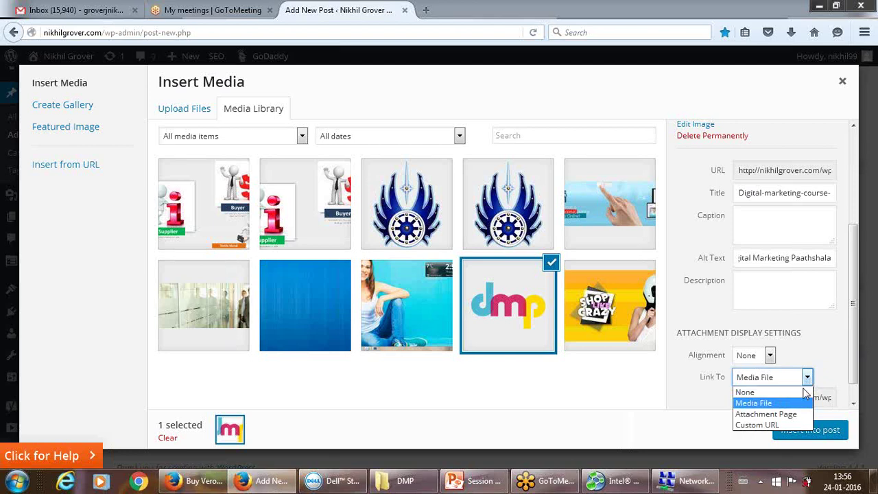
left_click(781, 424)
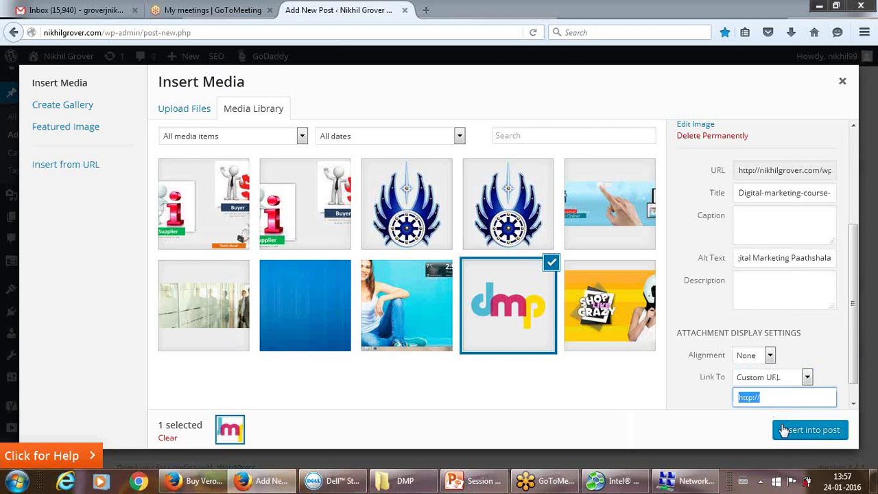
left_click(780, 399)
type("digital")
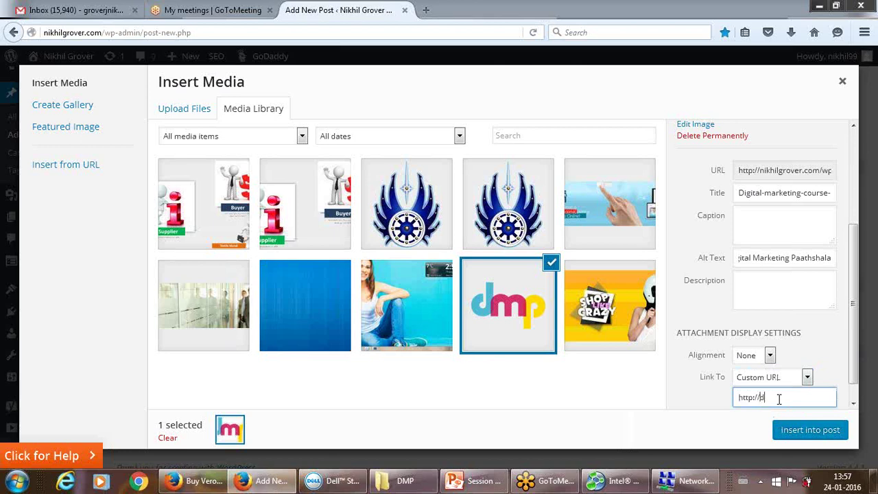
key("BackSpace")
key("BackSpace")
key("BackSpace")
key("BackSpace")
key("BackSpace")
key("BackSpace")
key("BackSpace")
type("dmpaathshala.com")
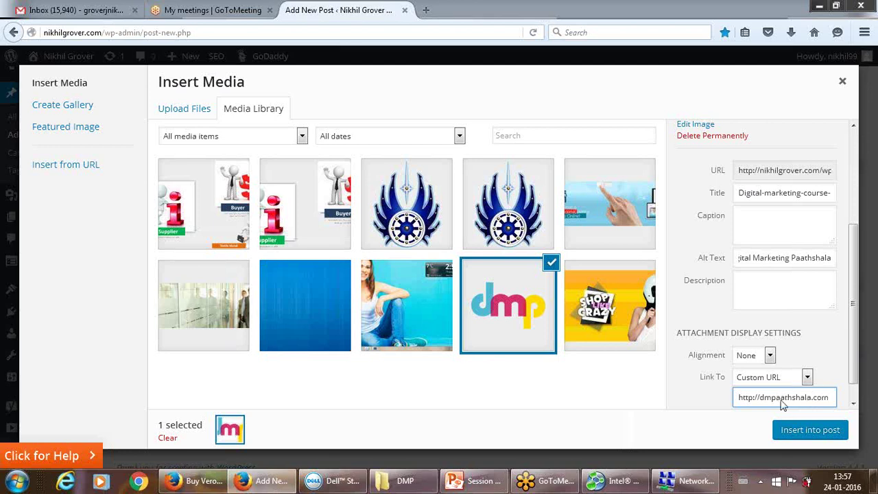
scroll(856, 396, "down", 2)
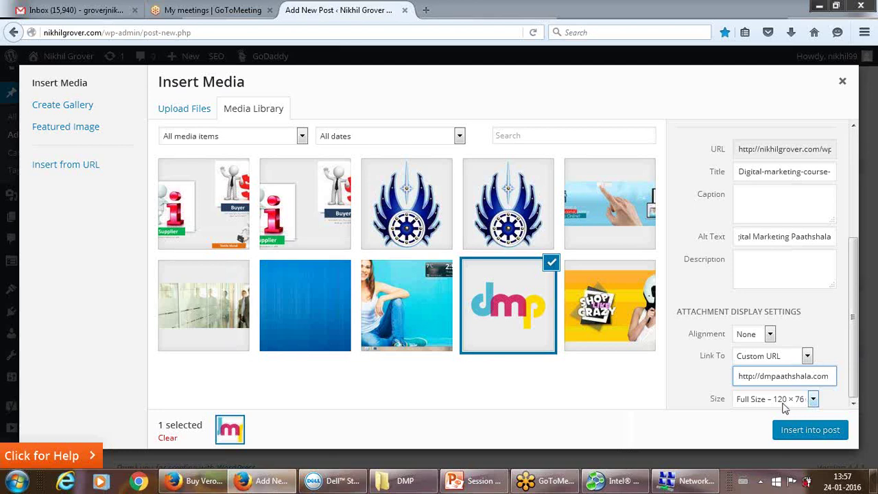
left_click(803, 432)
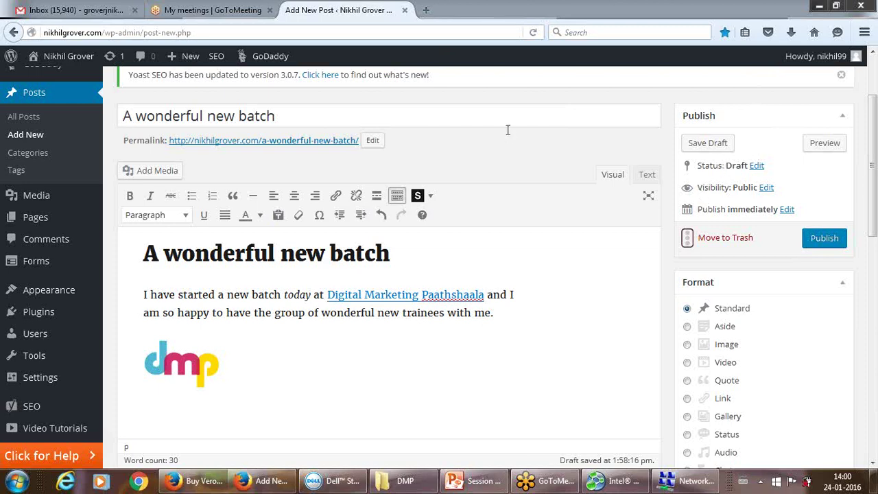
Step: Open facebook.com in a new browser tab and switch to using Facebook as the Womaneeya page
left_click(425, 10)
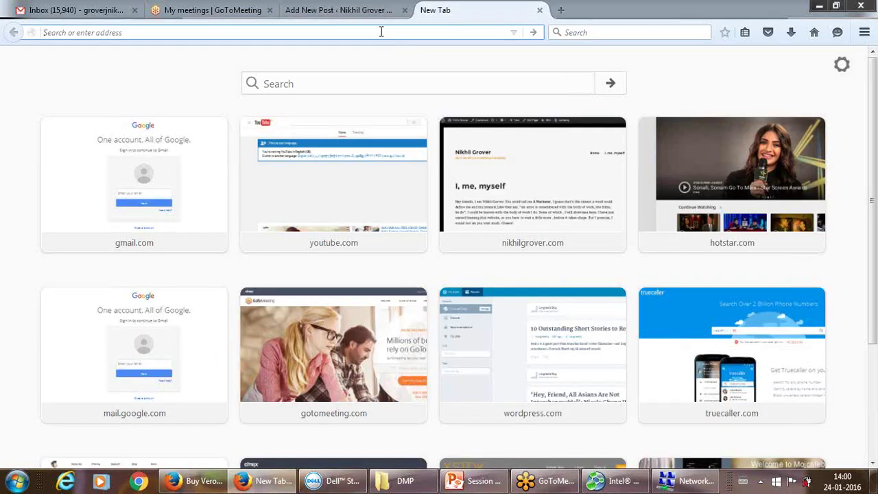
type("facebook.com/")
key("Right")
key("Return")
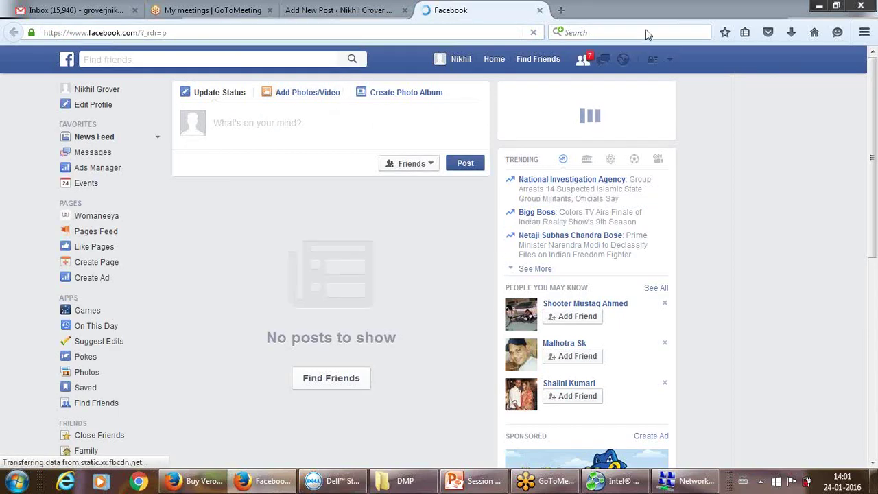
left_click(672, 61)
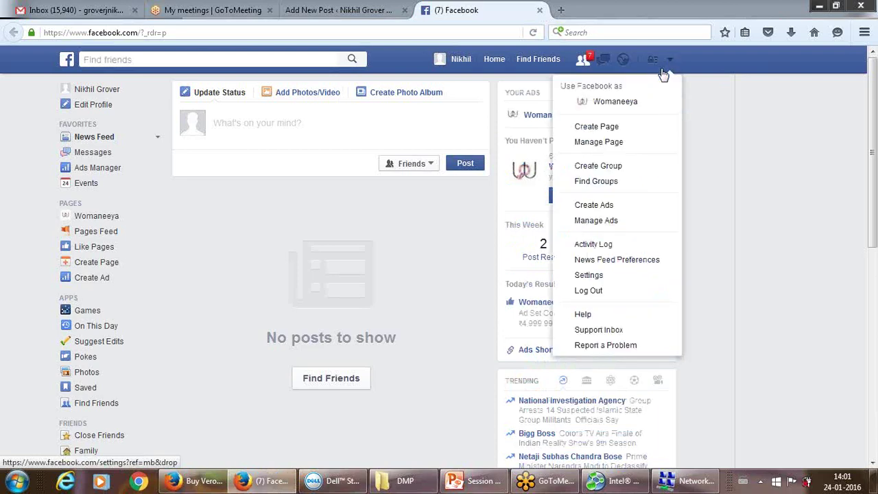
left_click(619, 103)
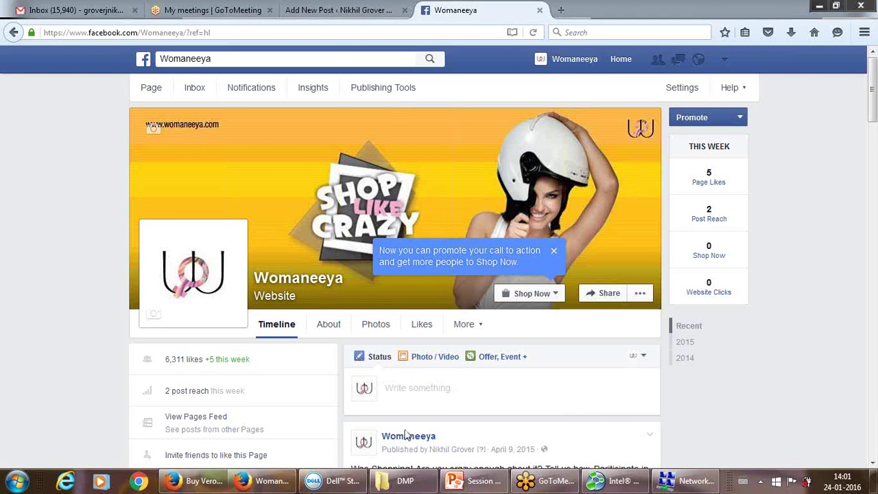
Step: Switch to a blank Excel workbook and enter =851 in cell A1 and 315 in cell B1
mouse_move(476, 487)
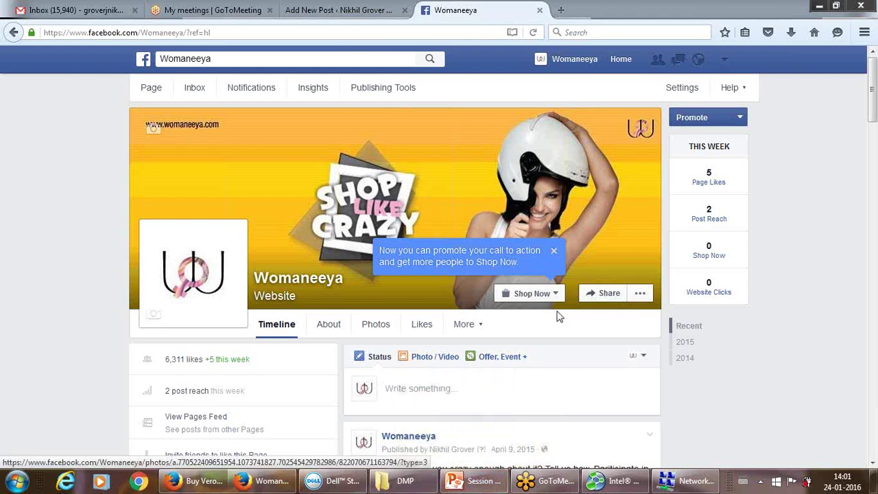
left_click(16, 482)
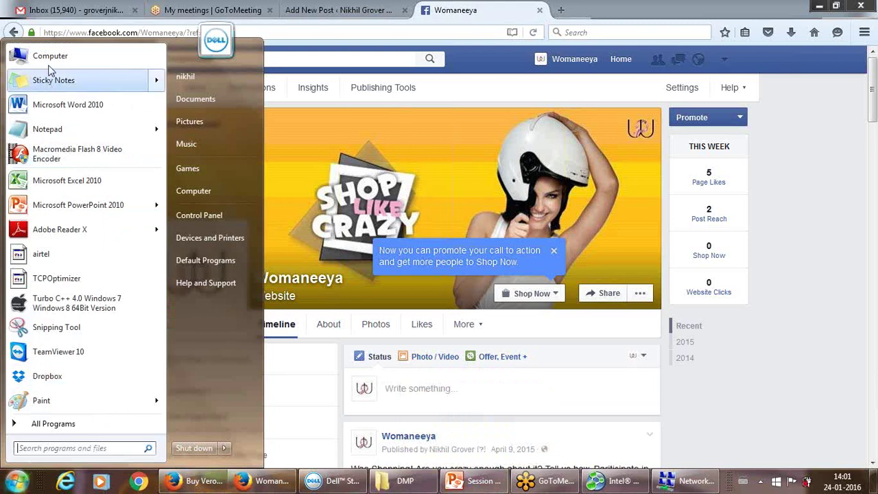
left_click(68, 181)
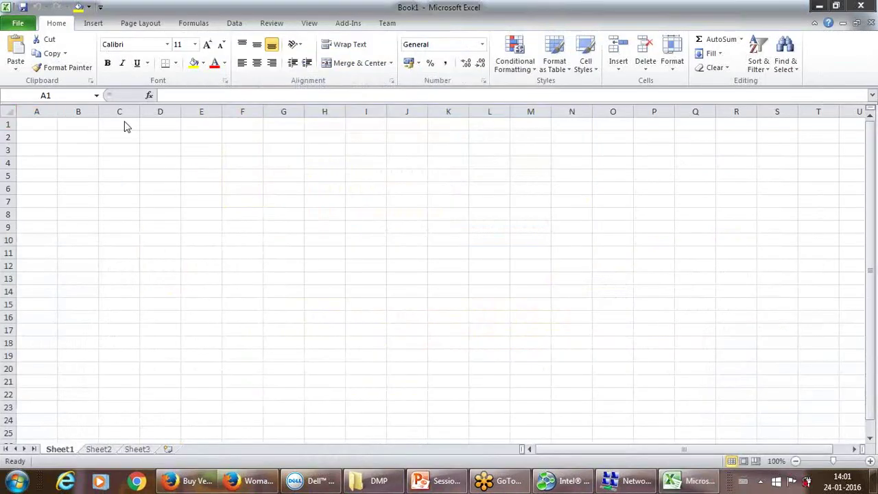
left_click(48, 121)
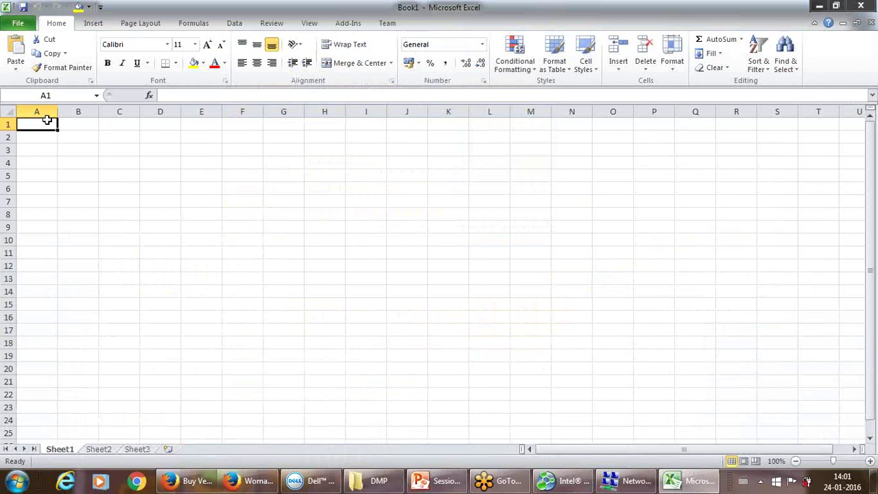
type("=")
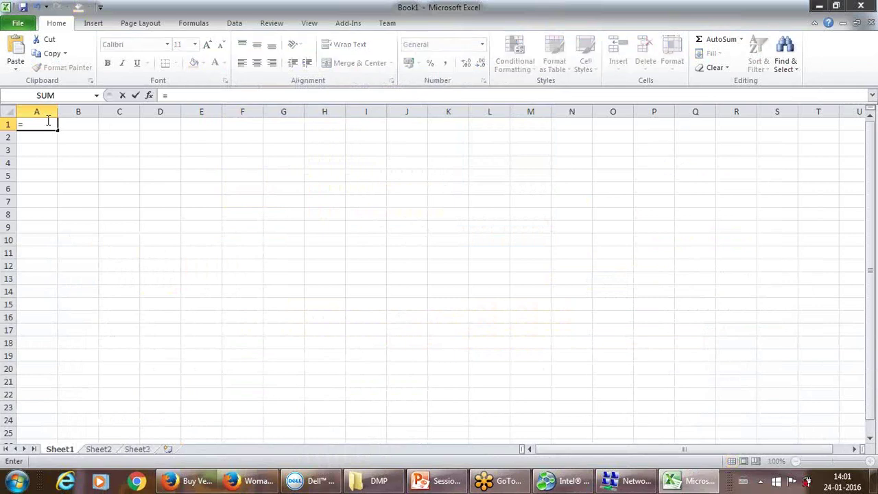
type("851")
key("ctrl+Return")
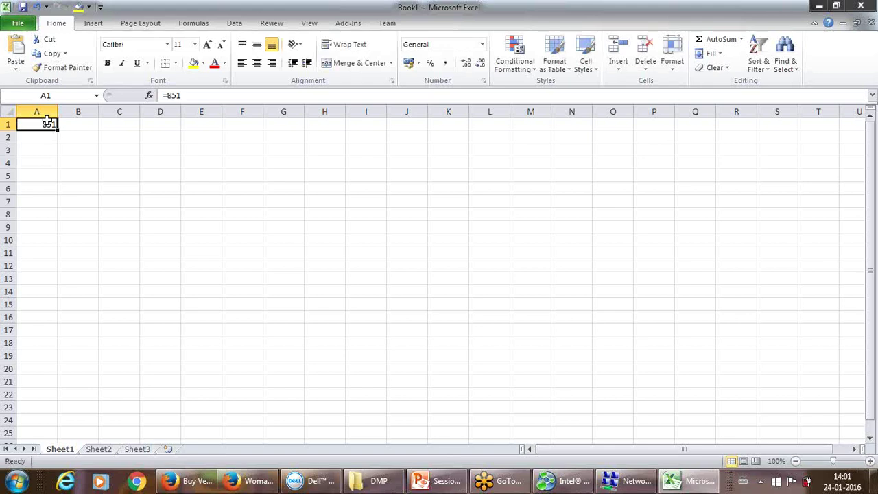
key("Tab")
type("315")
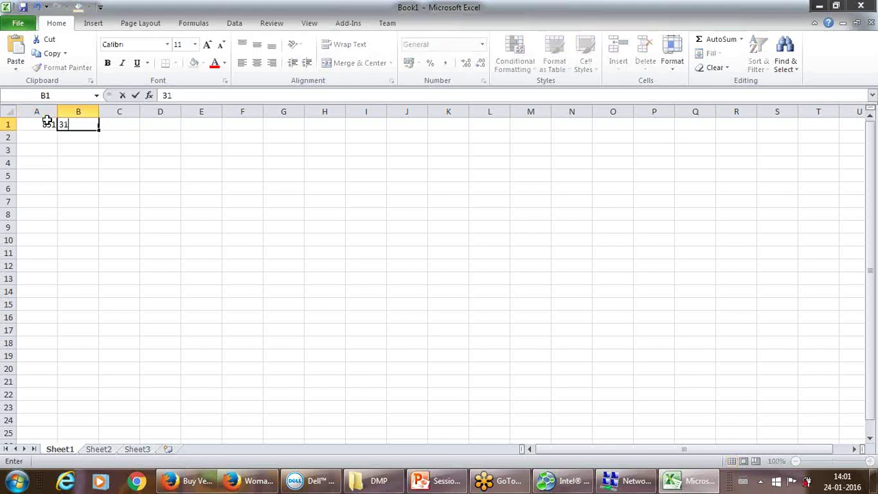
key("ctrl+Return")
Step: Divide B1 by 315 in cell B2 with the formula =B1/315
key("Down")
type("=B1/")
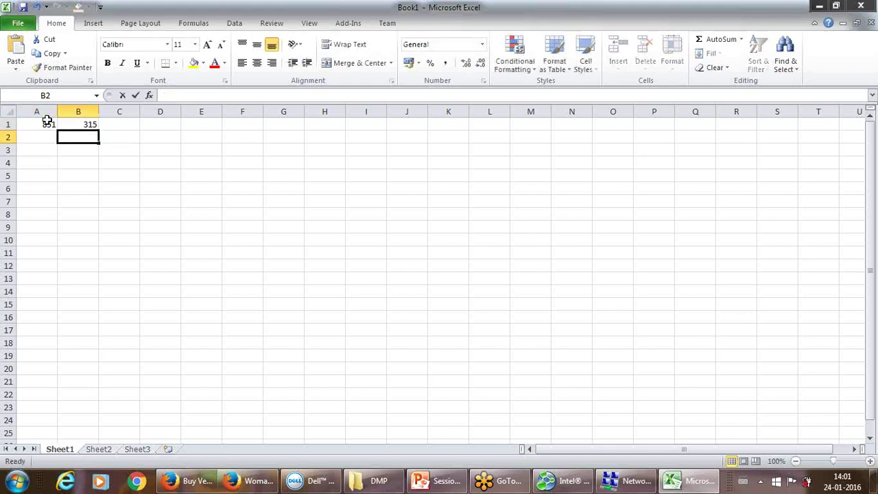
type("315")
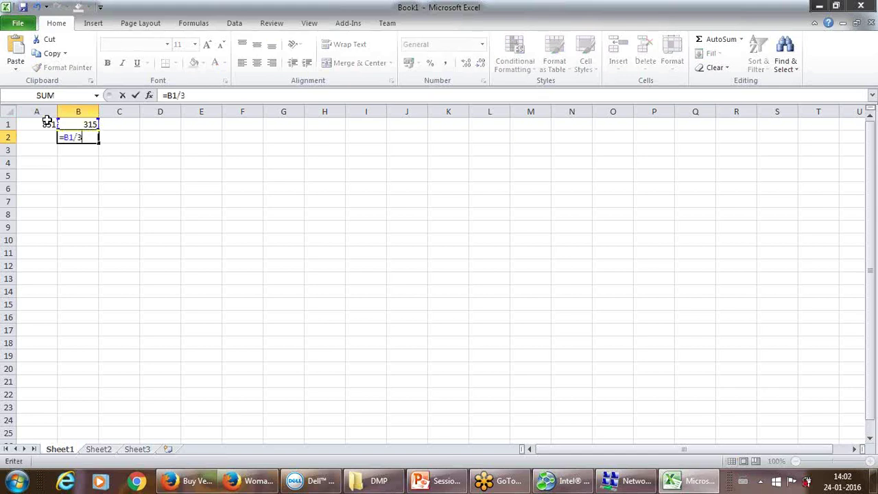
key("Return")
key("Up")
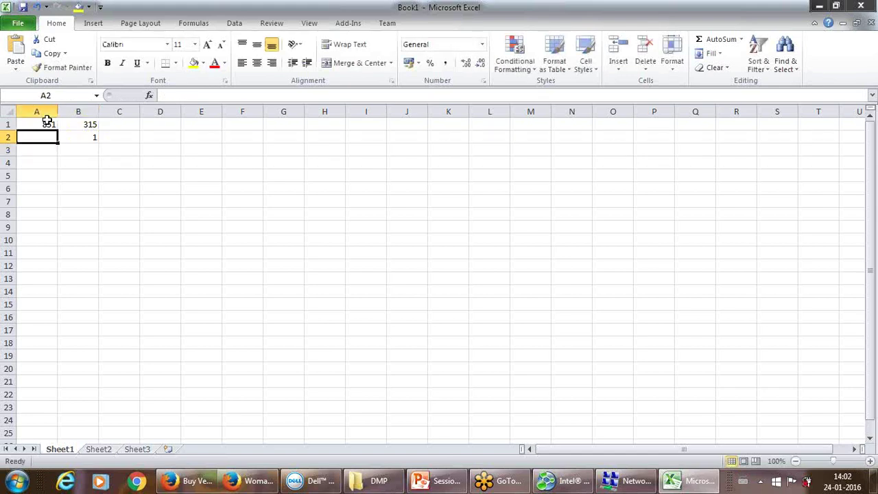
Step: Divide A1 by 315 in cell A2 with the formula =A1/315
type("=")
left_click(46, 122)
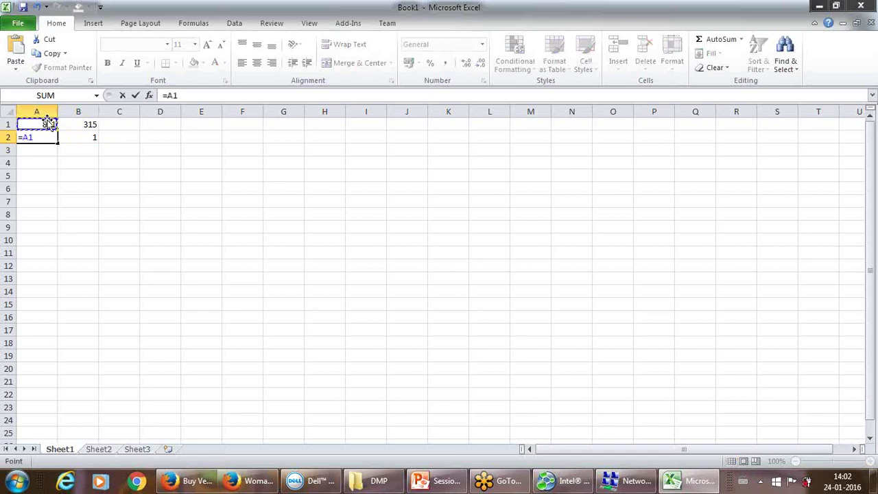
type("/315")
key("Return")
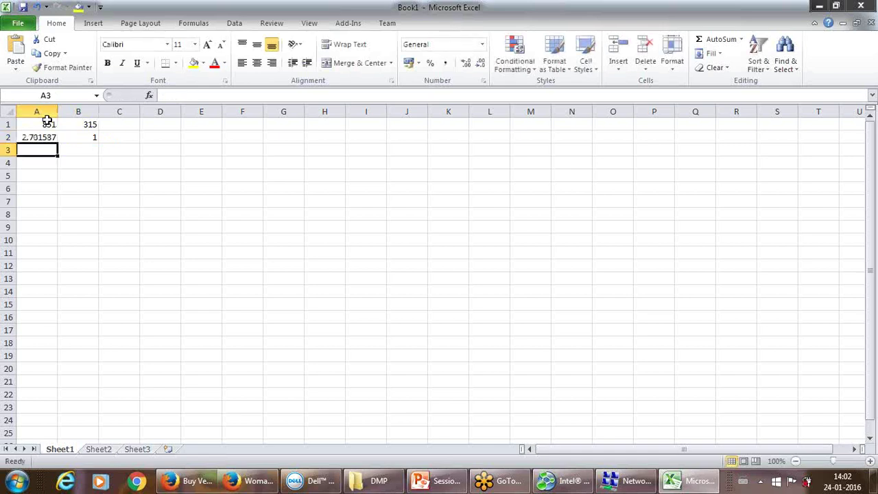
key("Up")
key("Right")
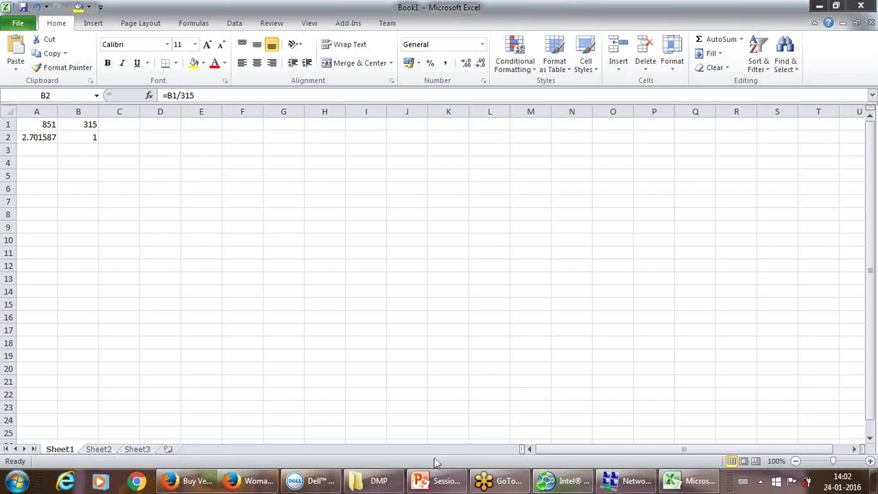
left_click(444, 486)
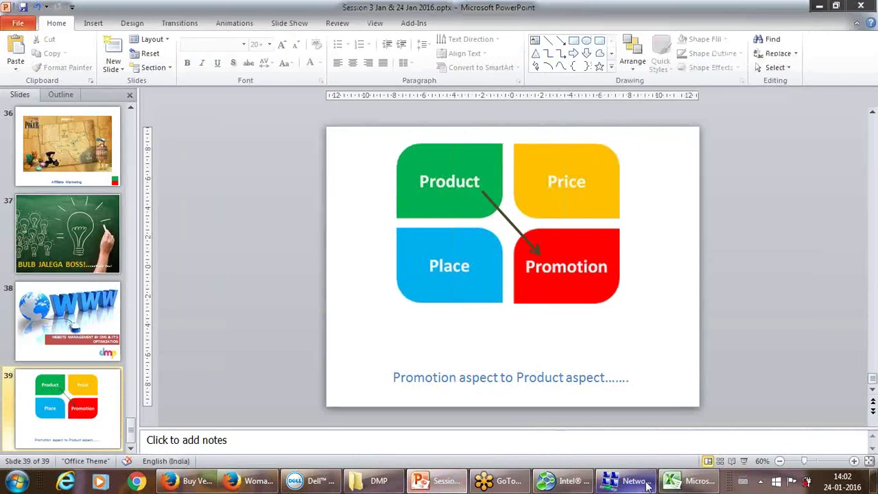
mouse_move(677, 483)
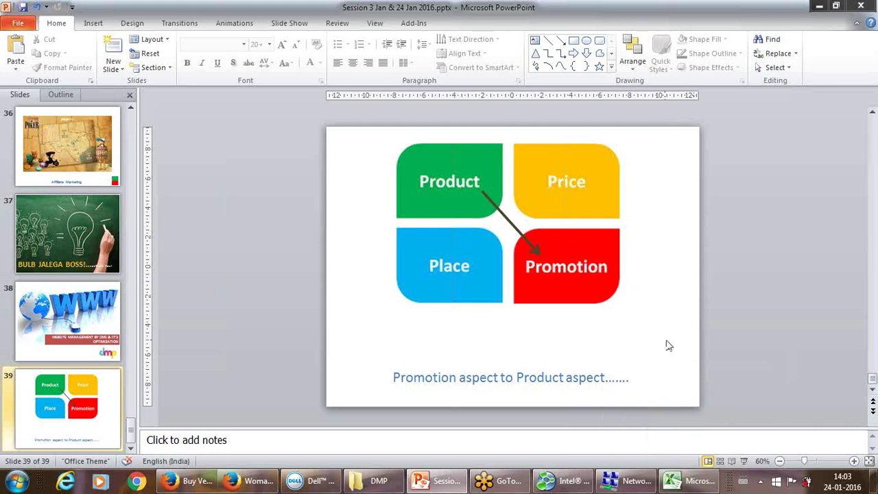
Step: Return to the Excel workbook and try multiplying A2 by 20 in cell A3 with the formula =A2*20
left_click(690, 480)
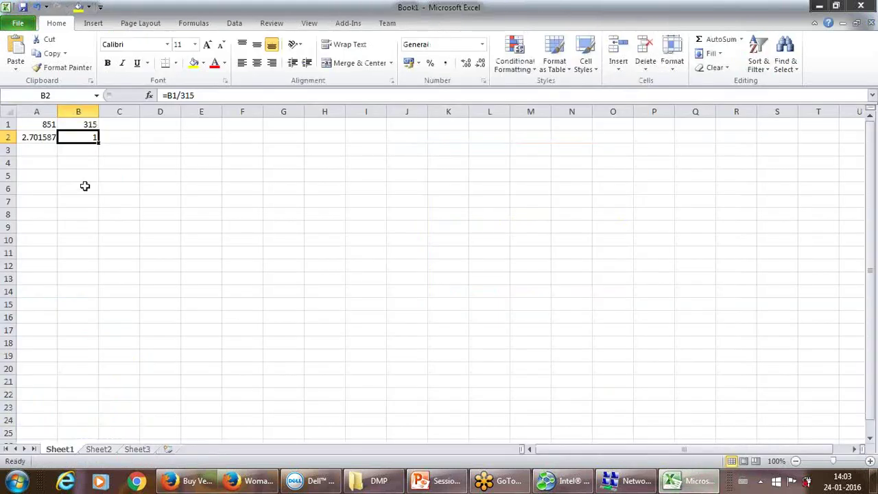
left_click(34, 150)
type("=A2*")
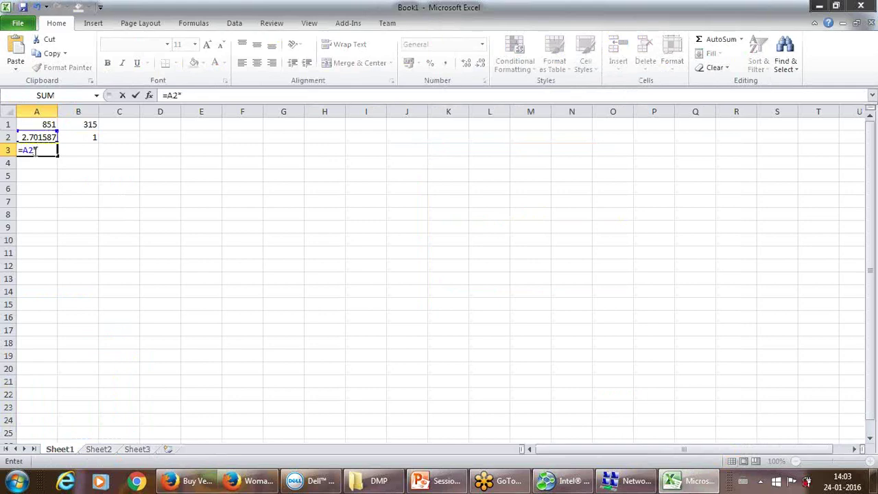
type("20")
key("Return")
key("Up")
key("Right")
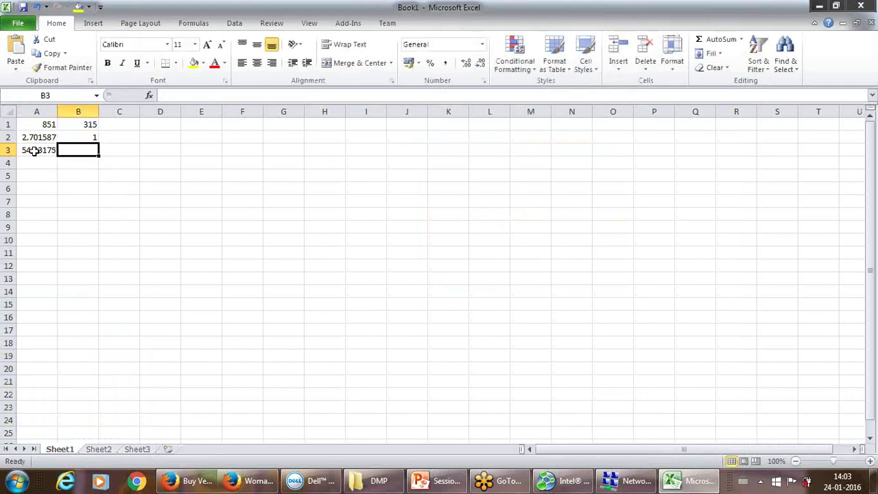
type("=")
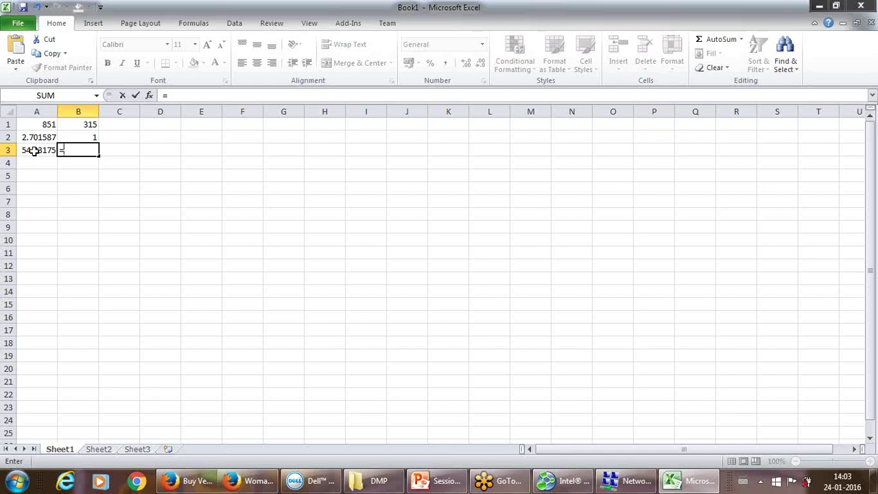
key("Escape")
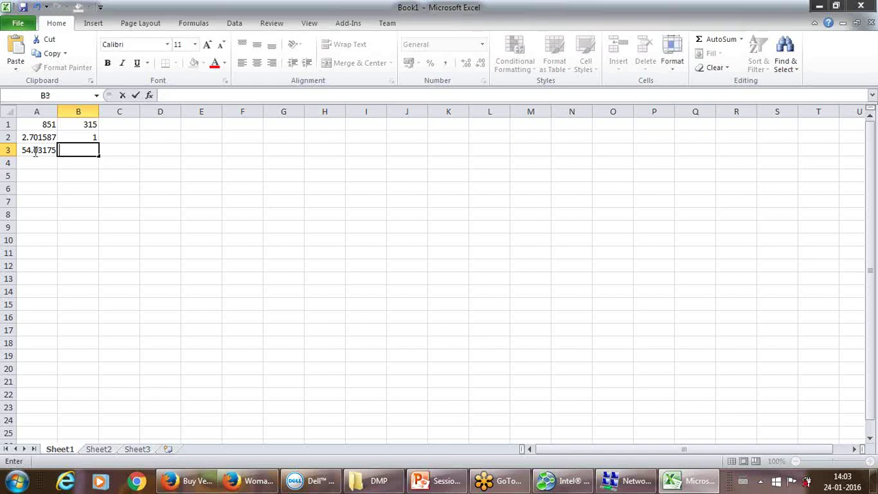
Step: Replace the formula in cell A3 with =A1*20
left_click(38, 149)
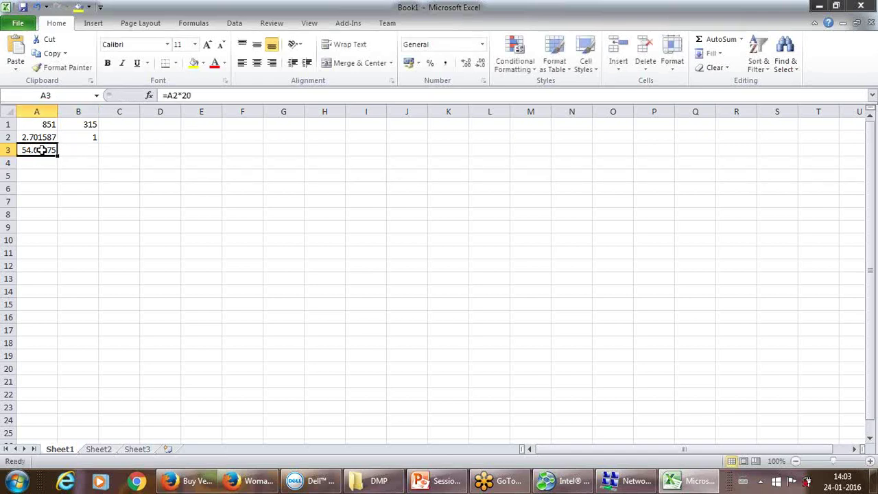
type("=")
key("Up")
key("Up")
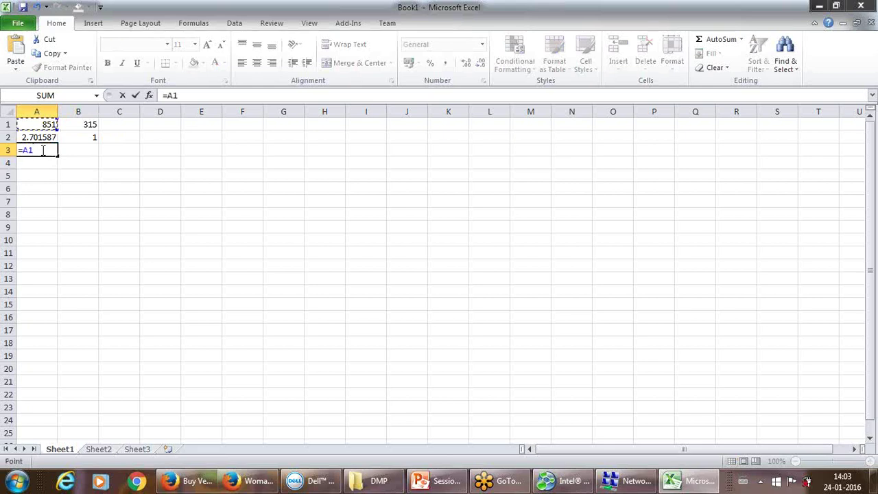
type("*20")
key("ctrl+Return")
key("Right")
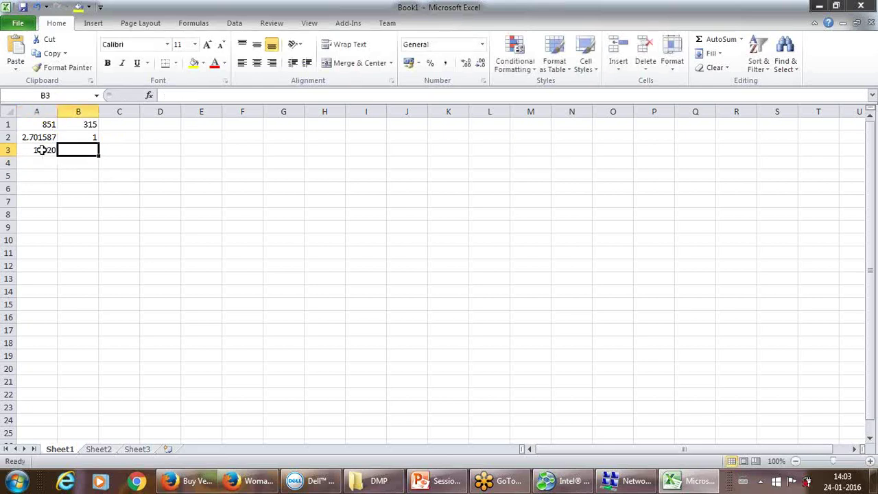
Step: Multiply B1 by 20 in cell B3 with the formula =B1*20
type("=")
key("Up")
key("Up")
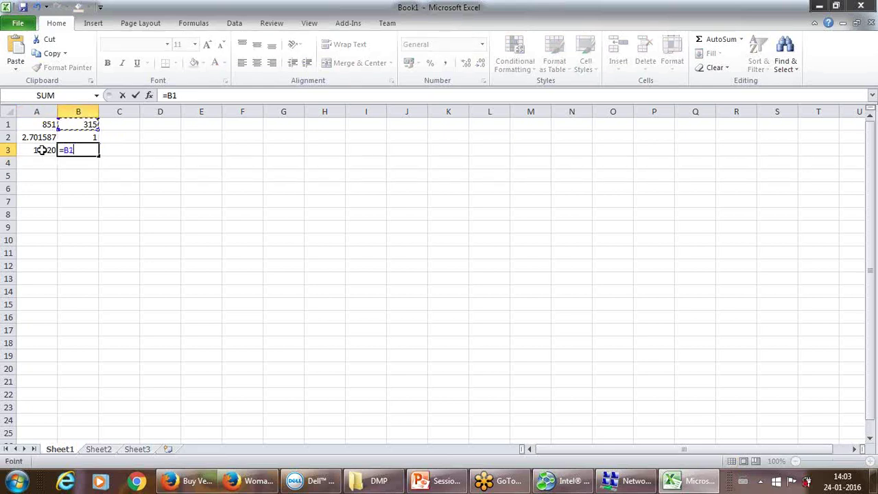
type("*20")
key("Return")
left_click(41, 150)
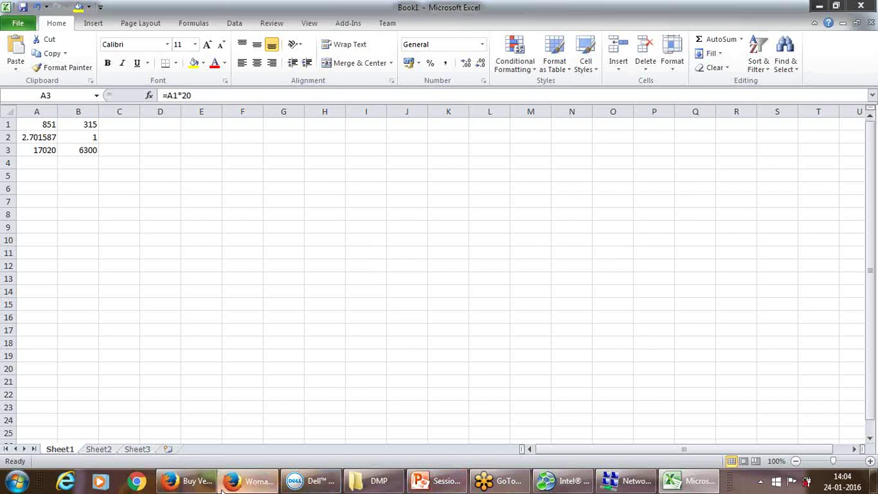
Step: Switch to Firefox and return to the WordPress draft "A wonderful new batch" in its Add New Post tab
left_click(250, 480)
left_click(193, 482)
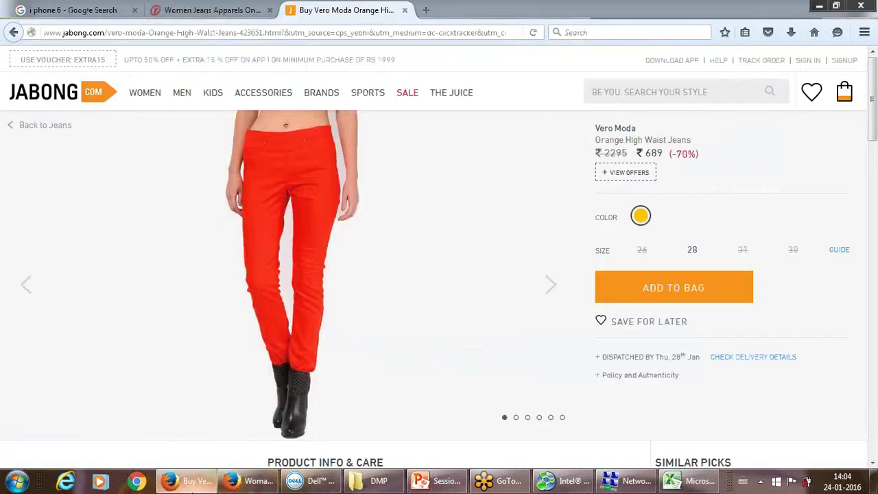
left_click(251, 481)
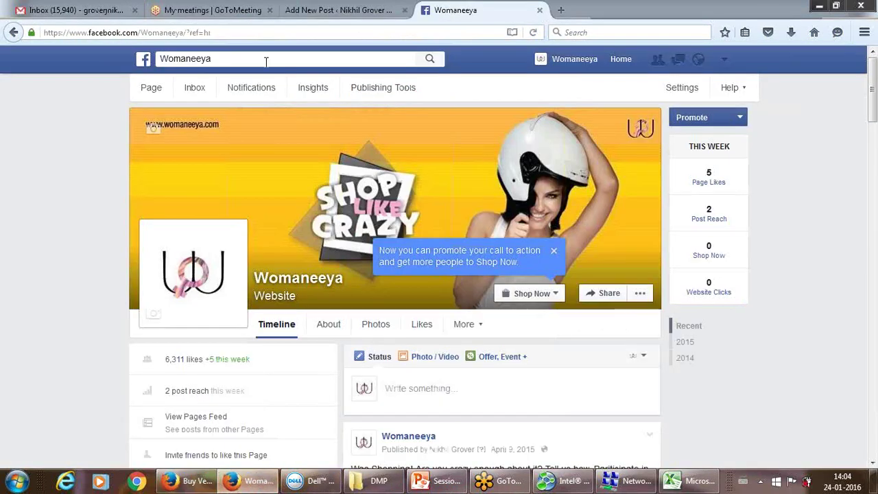
left_click(335, 8)
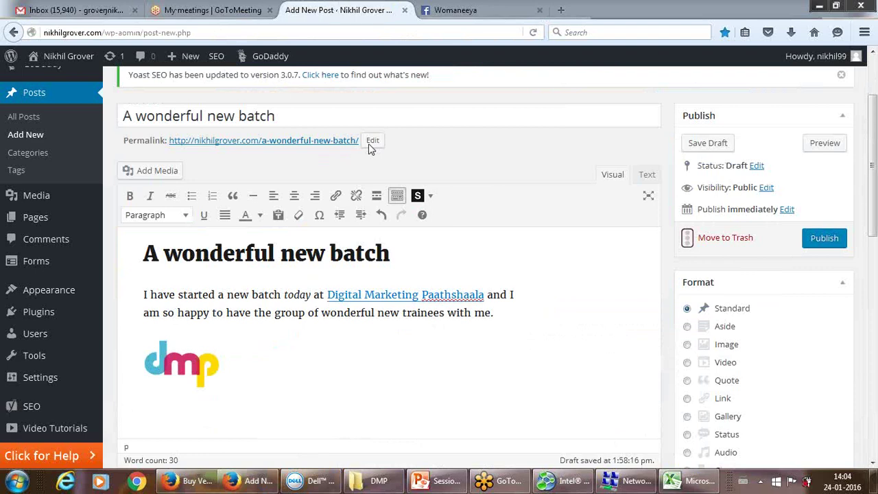
left_click(230, 361)
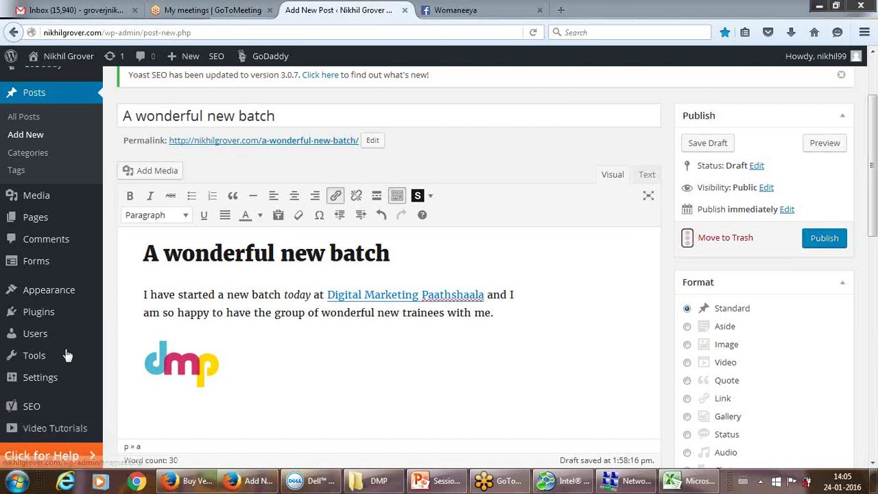
Step: Turn the post editor's distraction-free writing mode on and back off
mouse_move(62, 409)
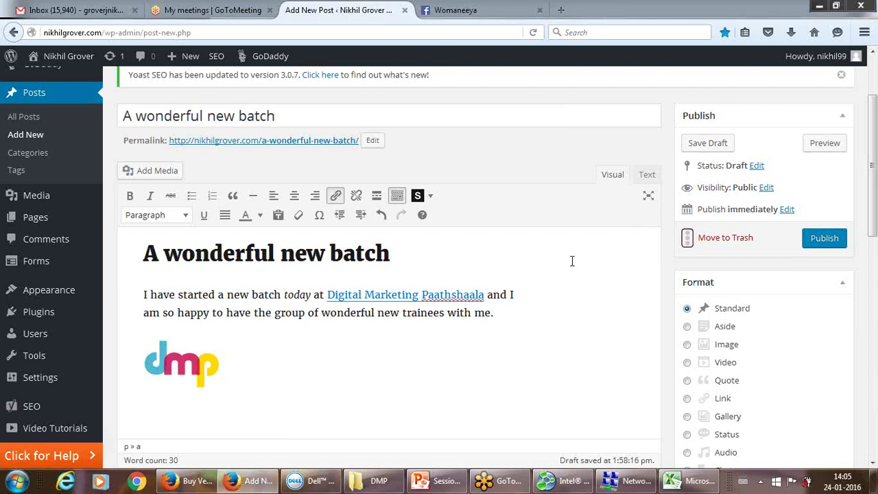
left_click(648, 198)
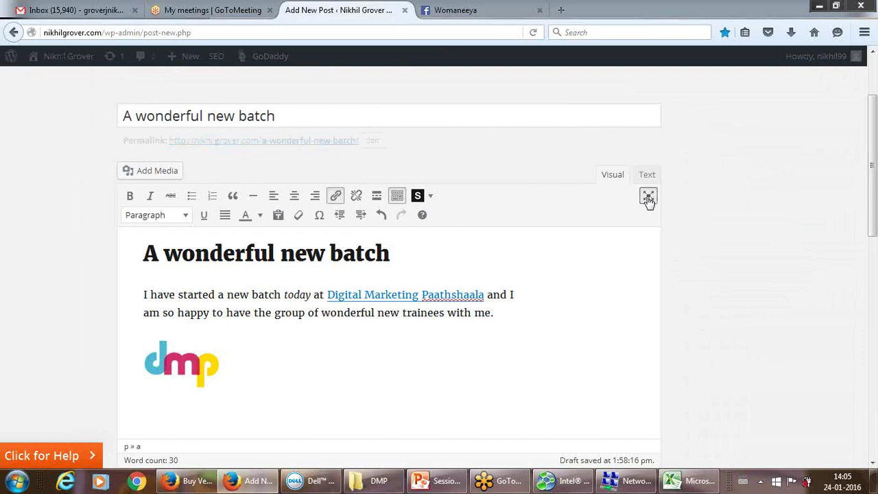
left_click(649, 198)
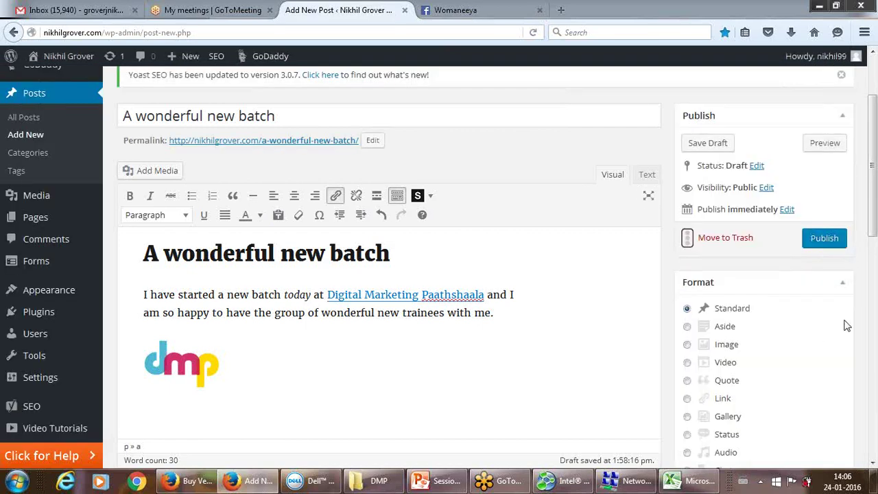
left_click(874, 313)
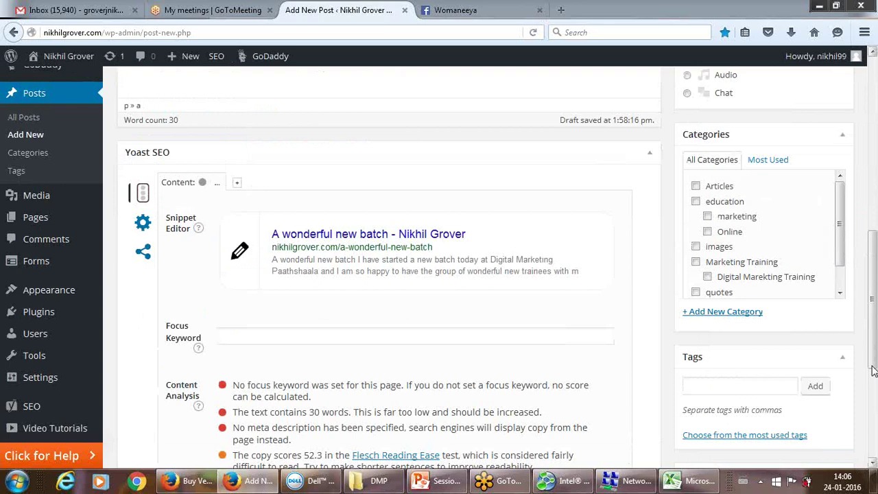
left_click(439, 481)
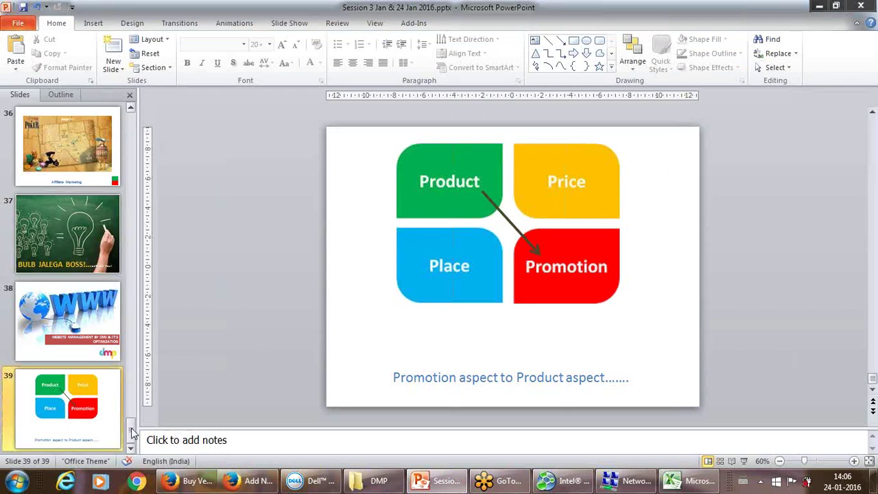
left_click_drag(130, 273, 124, 102)
left_click(88, 240)
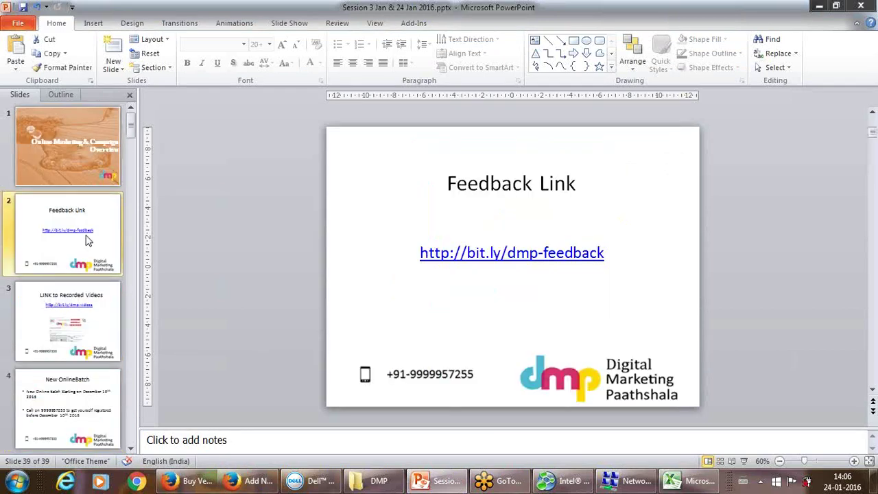
left_click(81, 317)
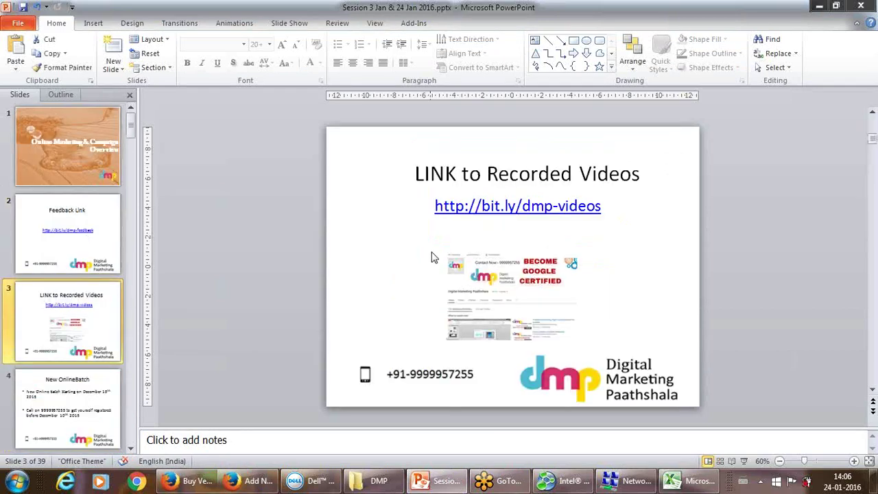
left_click(434, 204)
left_click_drag(434, 206, 596, 217)
key("ctrl+c")
left_click(443, 205)
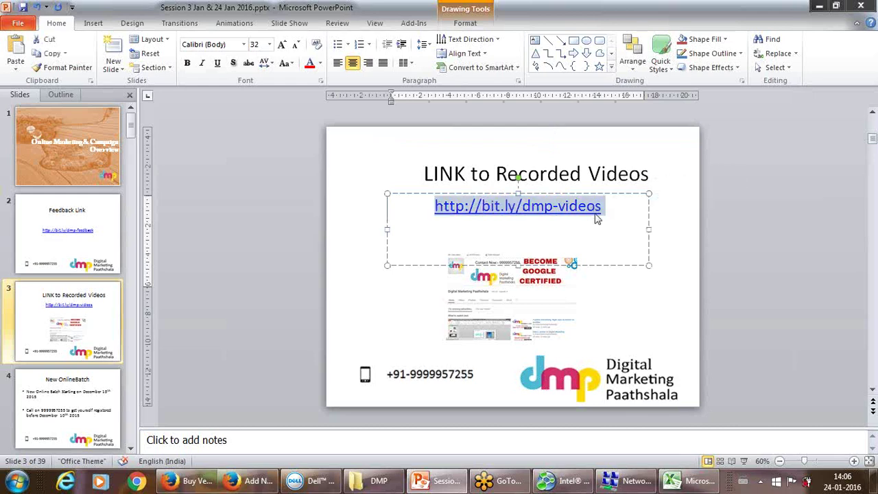
left_click(675, 343)
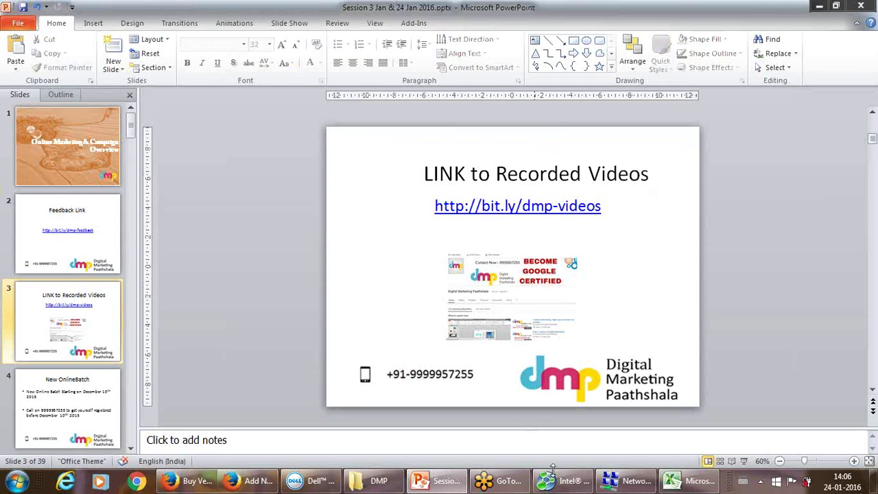
left_click(442, 486)
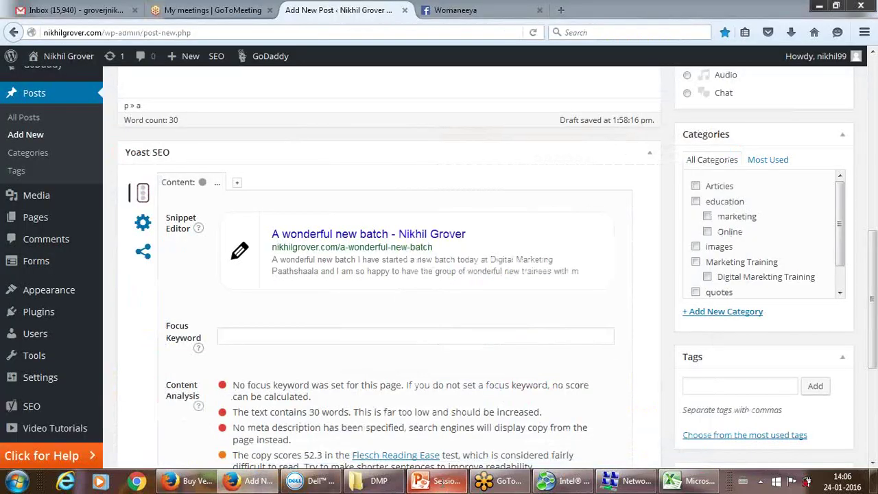
left_click(562, 10)
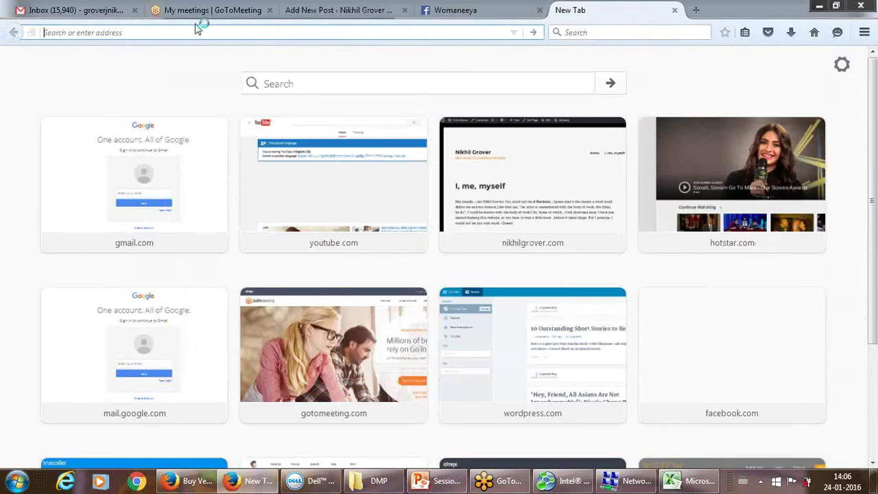
key("ctrl+v")
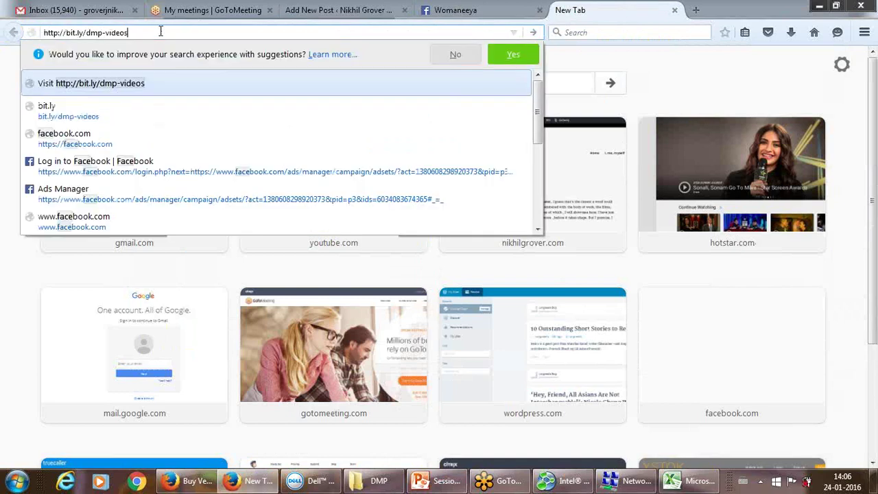
key("Return")
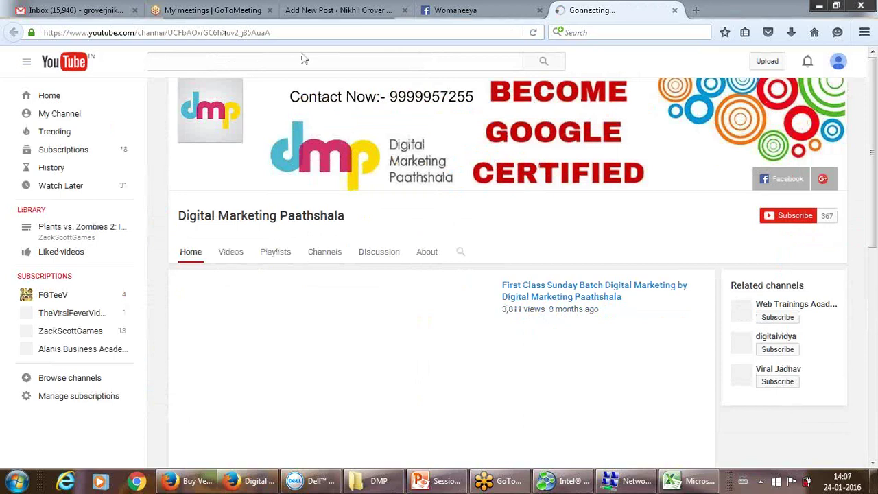
left_click(310, 408)
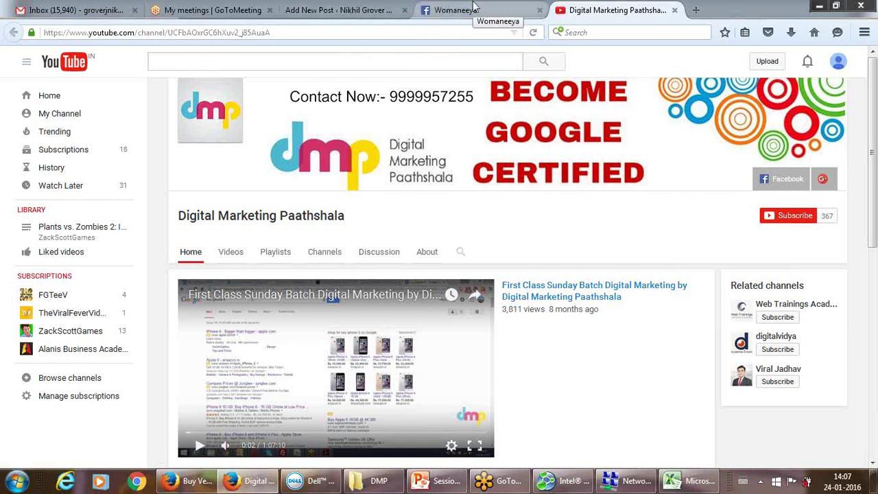
Step: Close the YouTube channel tab and return to the Categories box of the WordPress draft
left_click(675, 10)
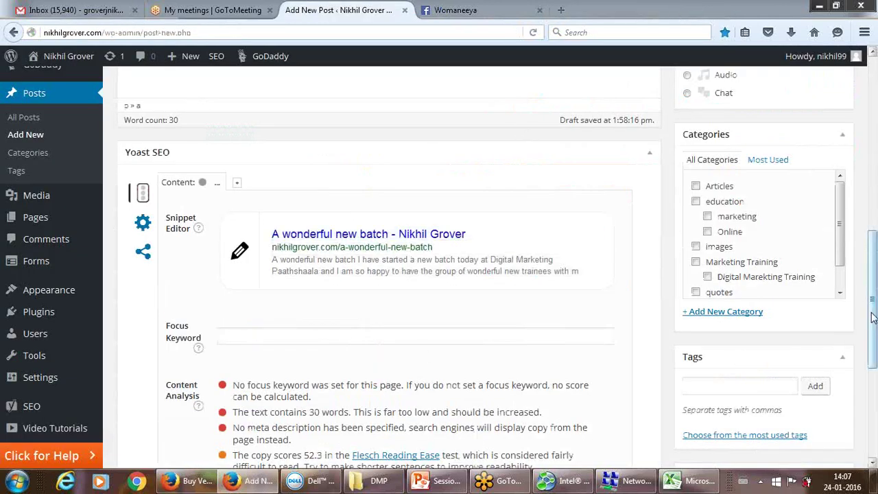
left_click_drag(872, 317, 841, 277)
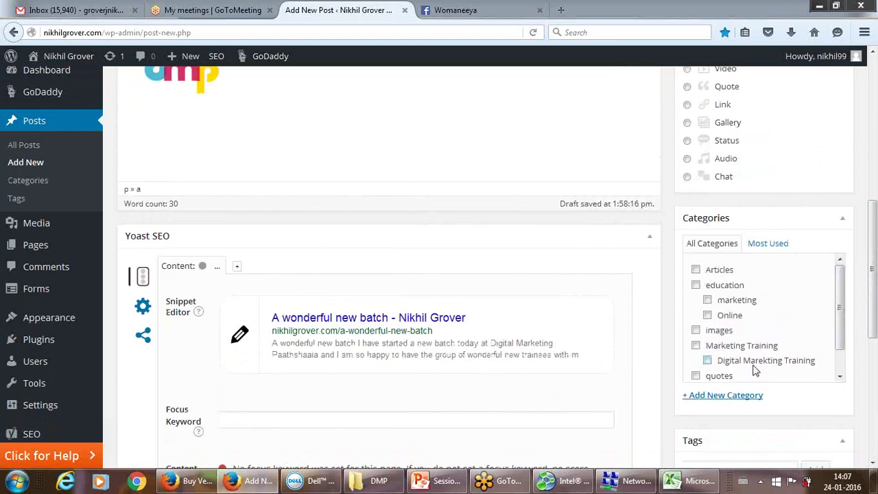
Step: Assign the post to the "Marketing Training" category and its "Digital Marekting Training" subcategory
left_click(708, 361)
left_click(695, 347)
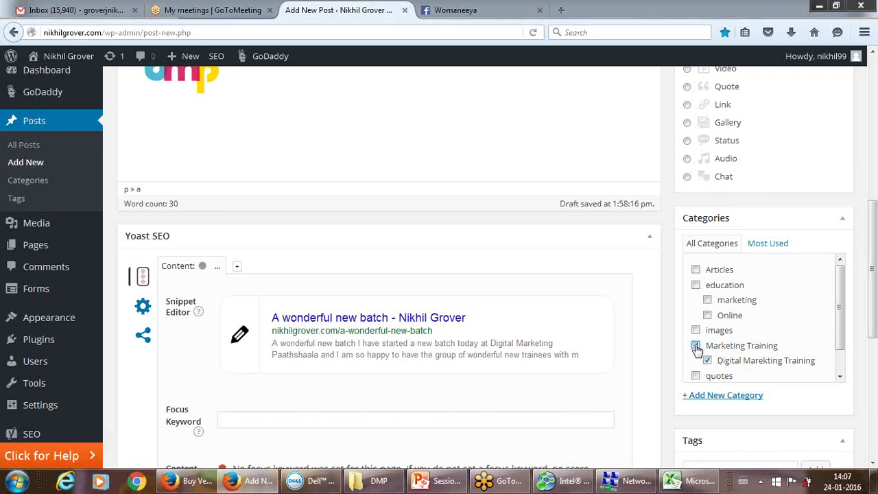
Step: Fill in a new category named "Batchmates" with "Marketing Training" as its parent category
left_click(697, 398)
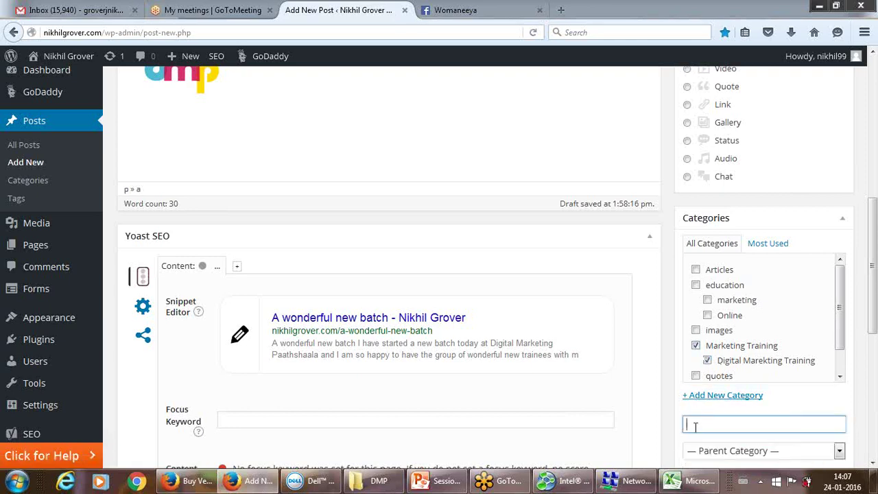
type("Batchmates")
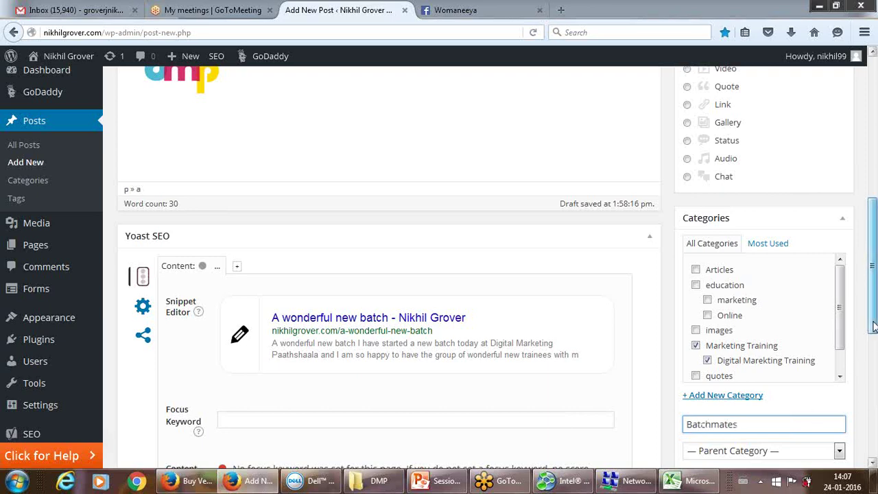
scroll(871, 354, "down", 2)
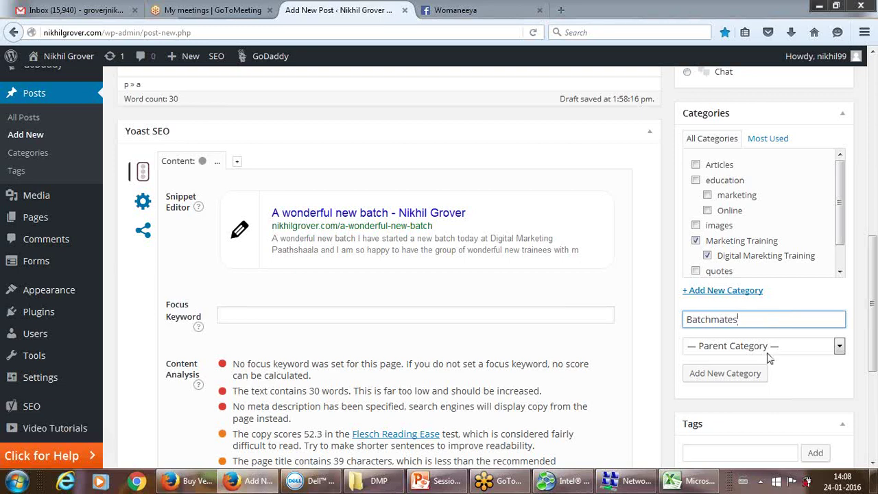
left_click(769, 348)
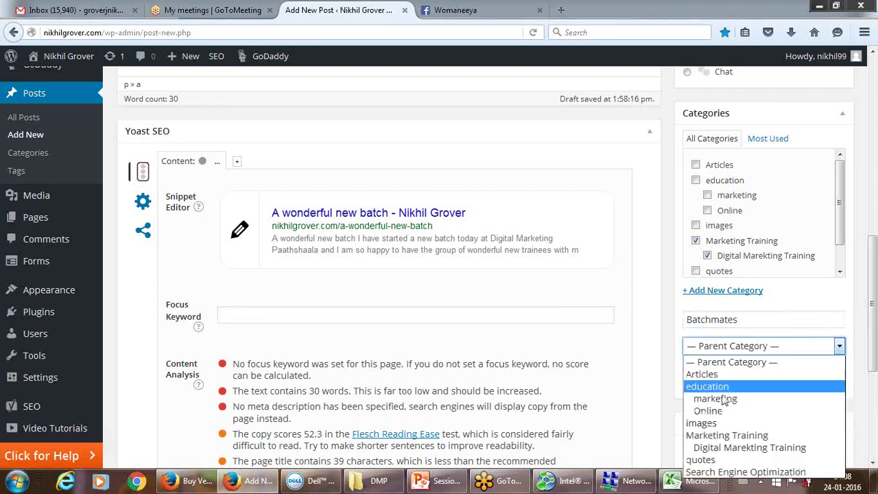
left_click(731, 450)
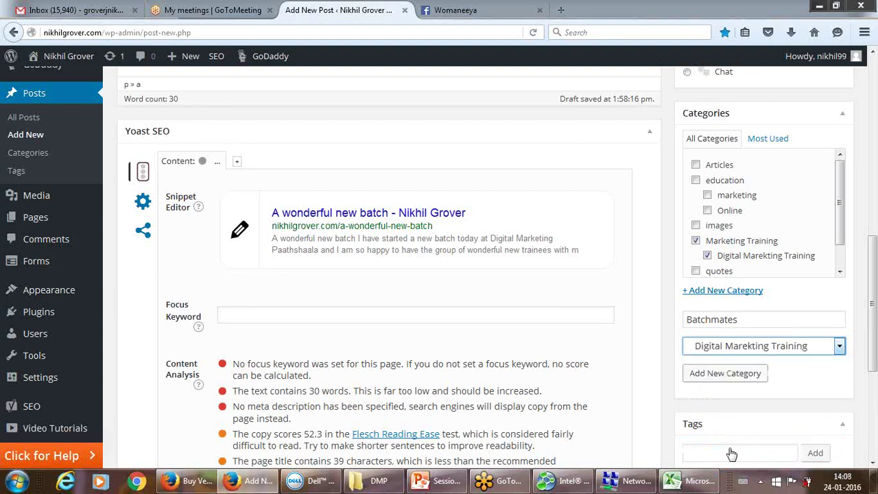
left_click(753, 350)
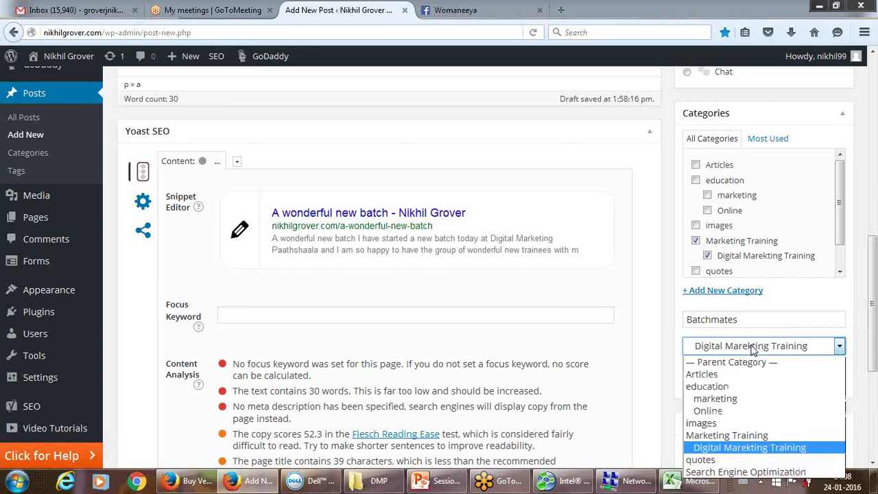
left_click(724, 434)
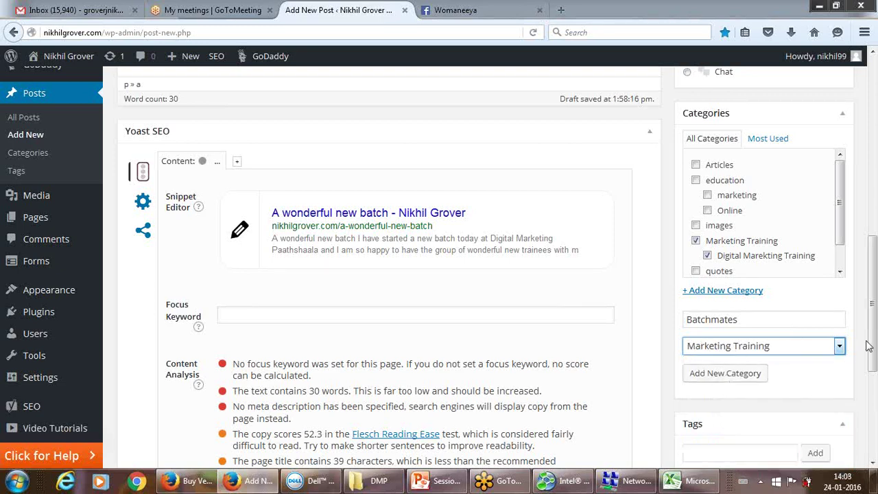
scroll(870, 357, "down", 3)
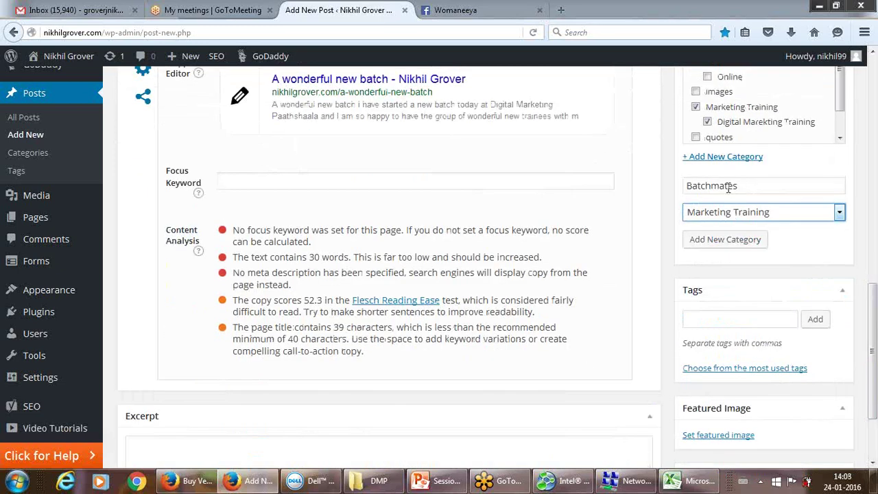
left_click(725, 319)
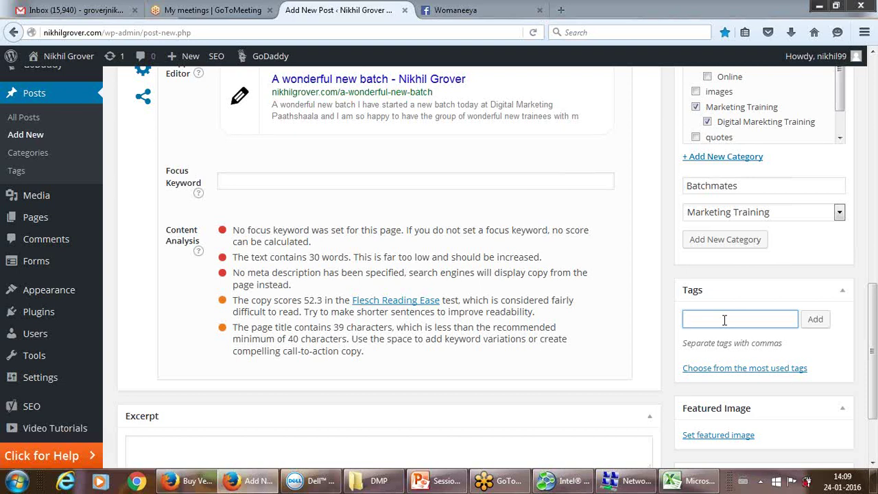
type("Digital Marketing")
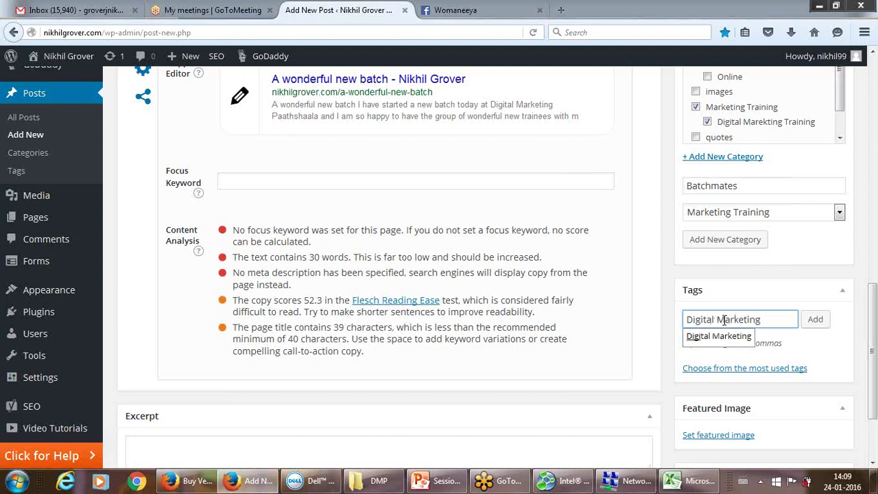
type(" Path")
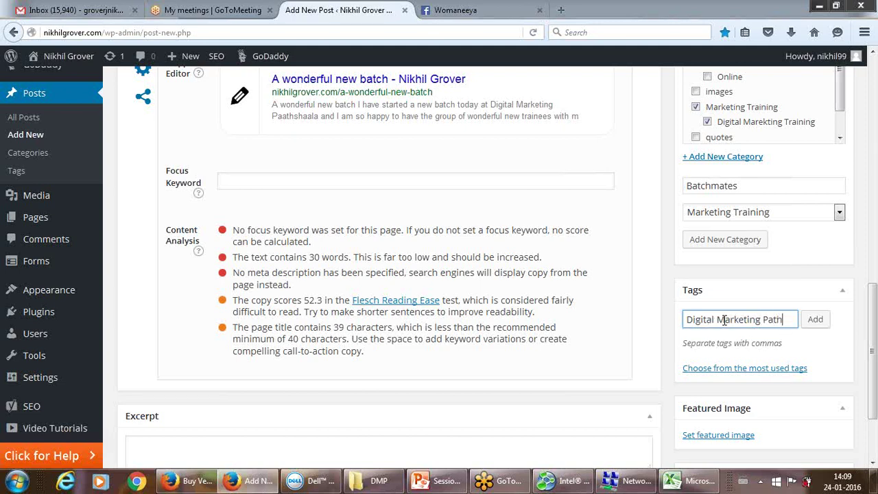
key("BackSpace")
key("BackSpace")
key("BackSpace")
key("BackSpace")
key("BackSpace")
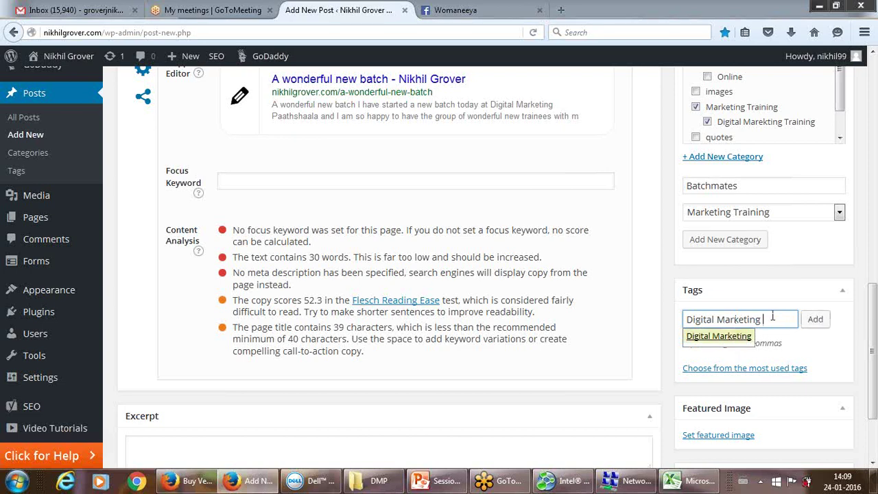
key("BackSpace")
key("BackSpace")
key("BackSpace")
key("BackSpace")
key("BackSpace")
key("BackSpace")
key("BackSpace")
key("BackSpace")
key("BackSpace")
key("BackSpace")
key("BackSpace")
key("BackSpace")
key("BackSpace")
key("BackSpace")
key("BackSpace")
key("BackSpace")
key("BackSpace")
Step: Add the tag "Batchmates" to the post
type("B")
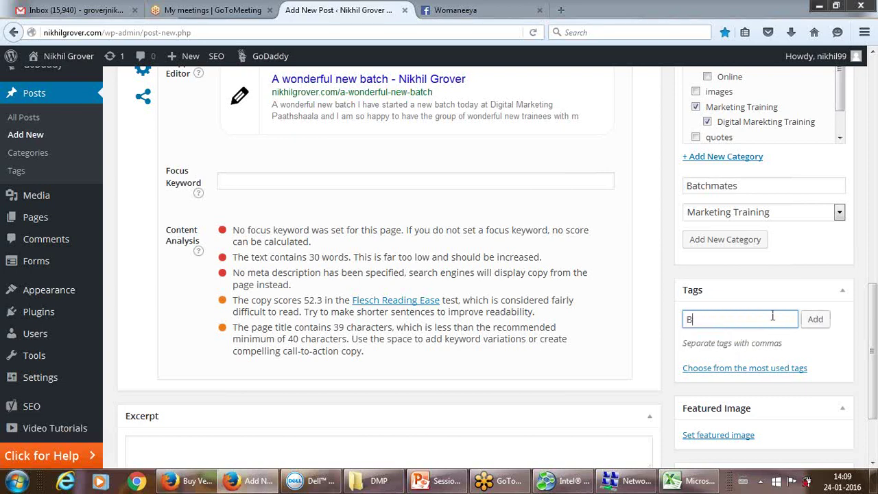
type("atchmates")
left_click(813, 321)
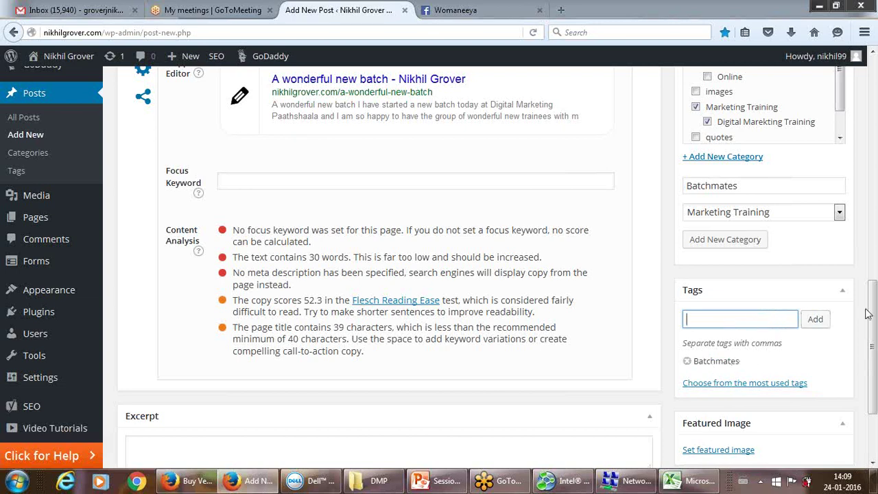
Step: Open the post's visibility options, try "Password protected" and switch back to "Public"
left_click_drag(874, 323, 875, 334)
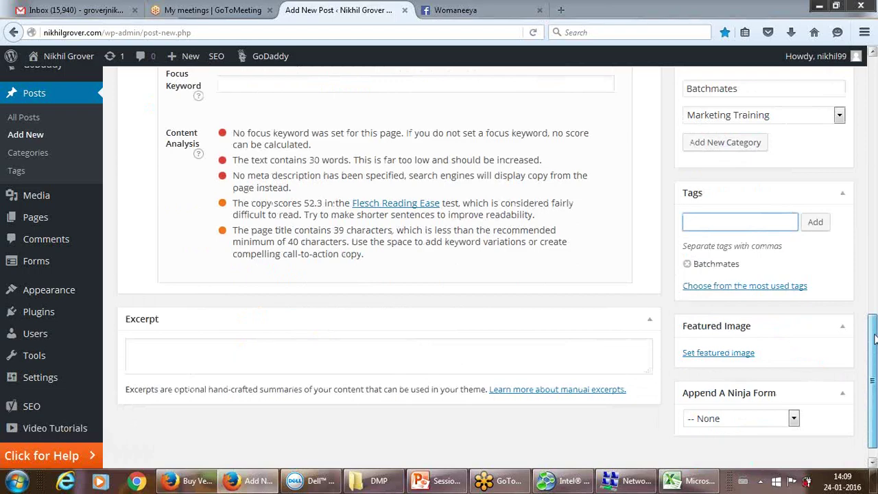
left_click_drag(874, 348, 874, 86)
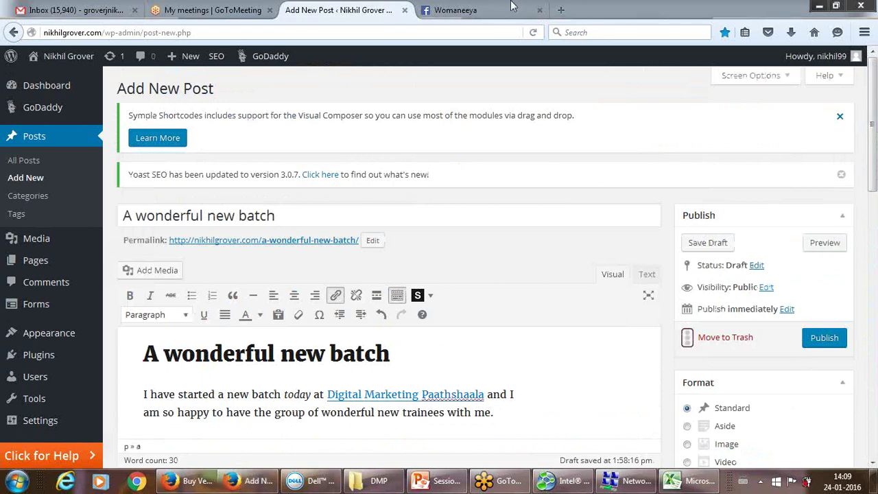
left_click_drag(872, 140, 873, 153)
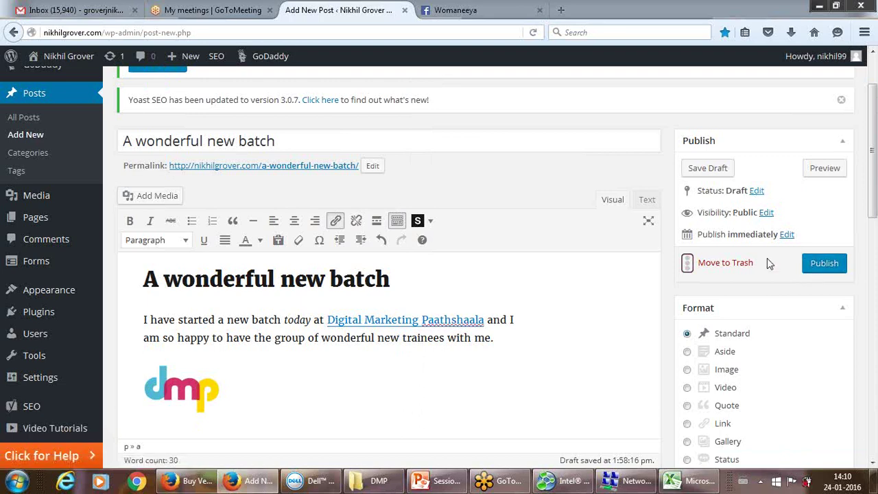
left_click(766, 213)
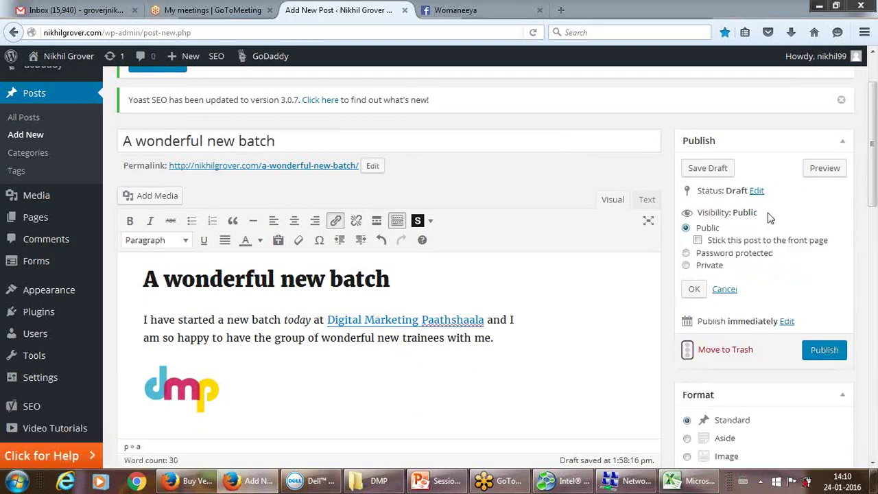
left_click(758, 259)
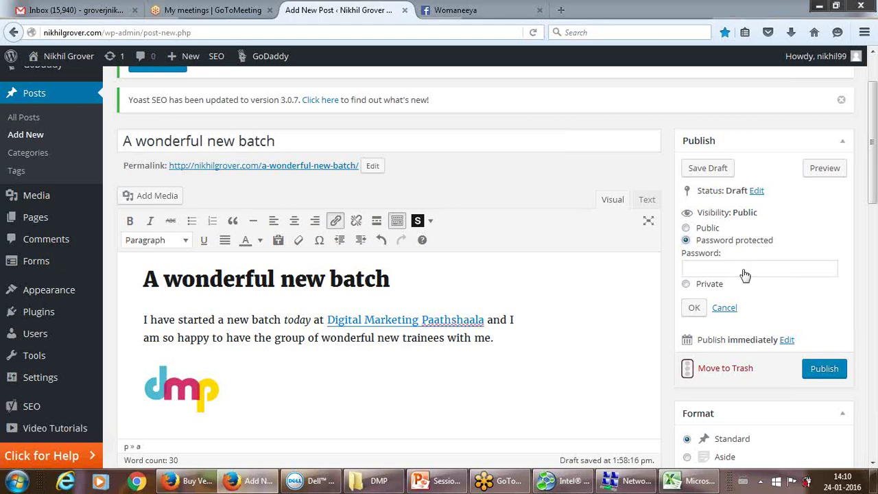
left_click(697, 229)
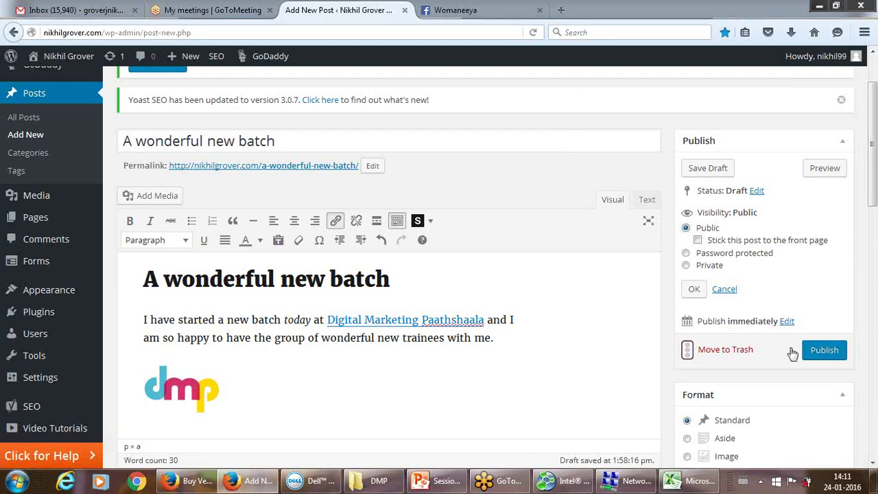
Step: Open the publish date settings, cancel them, and publish the post immediately
left_click(786, 322)
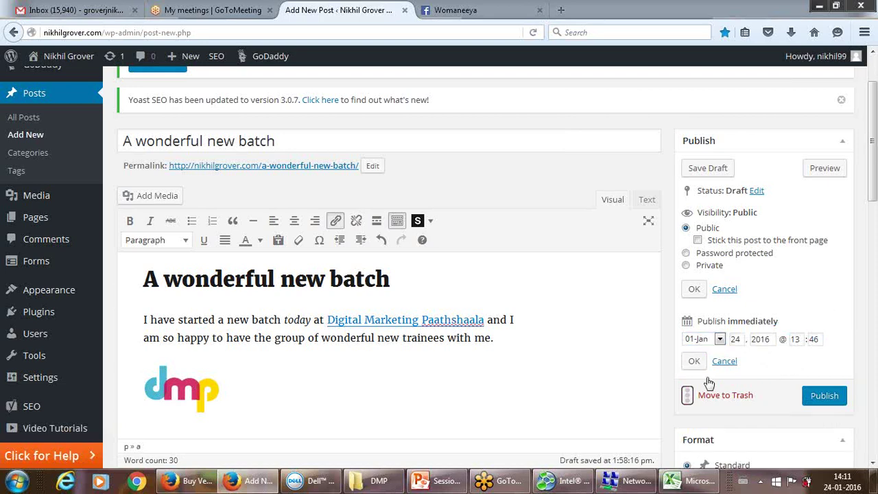
left_click(727, 362)
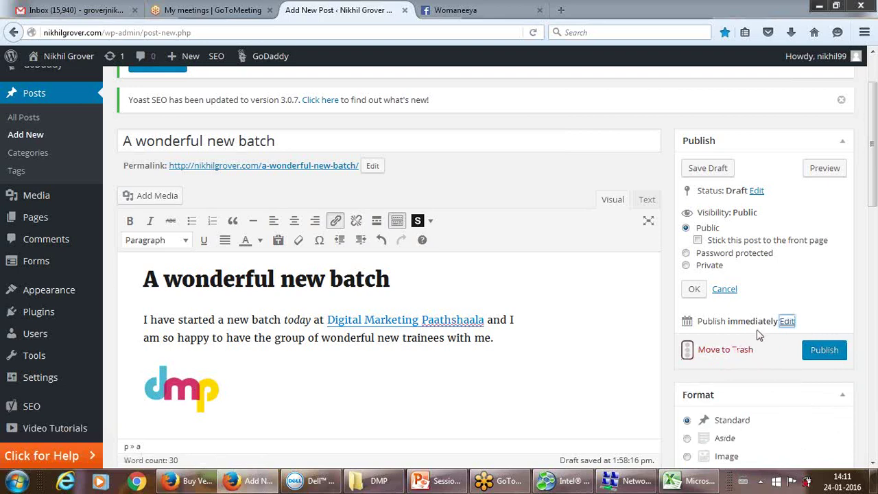
left_click(823, 351)
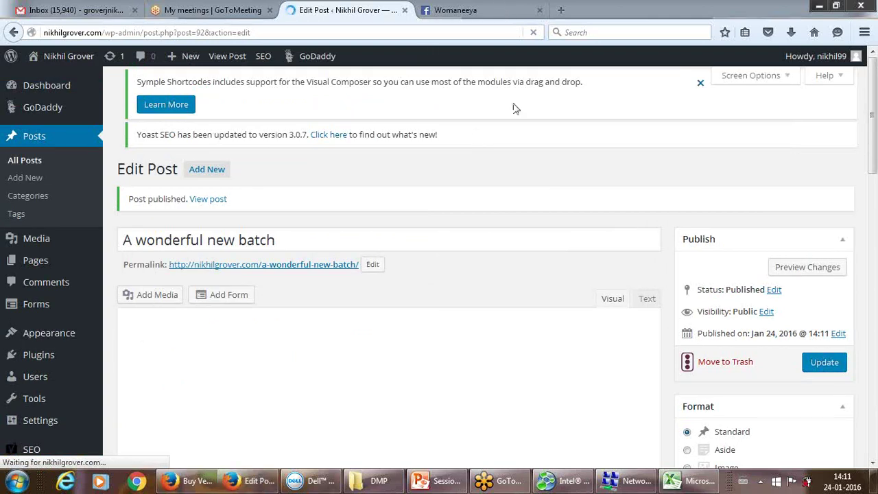
Step: Open the live website's home page in a new browser tab
left_click(561, 10)
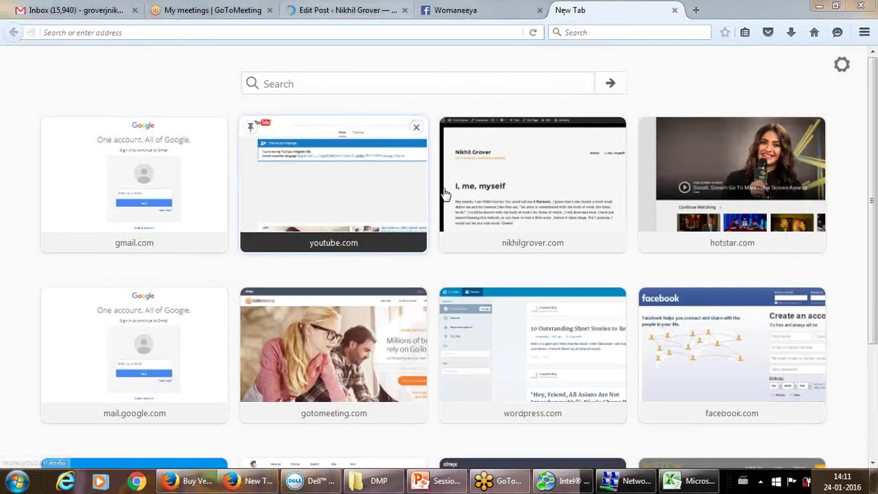
left_click(346, 32)
left_click(343, 10)
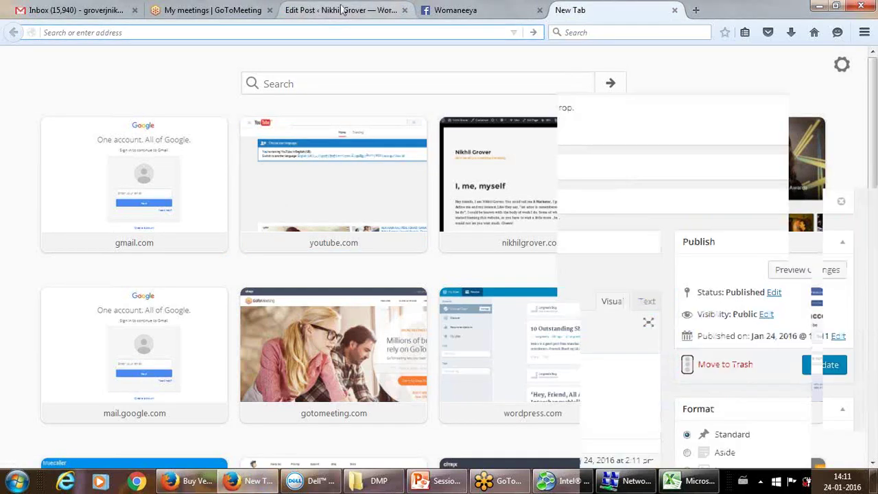
left_click(606, 5)
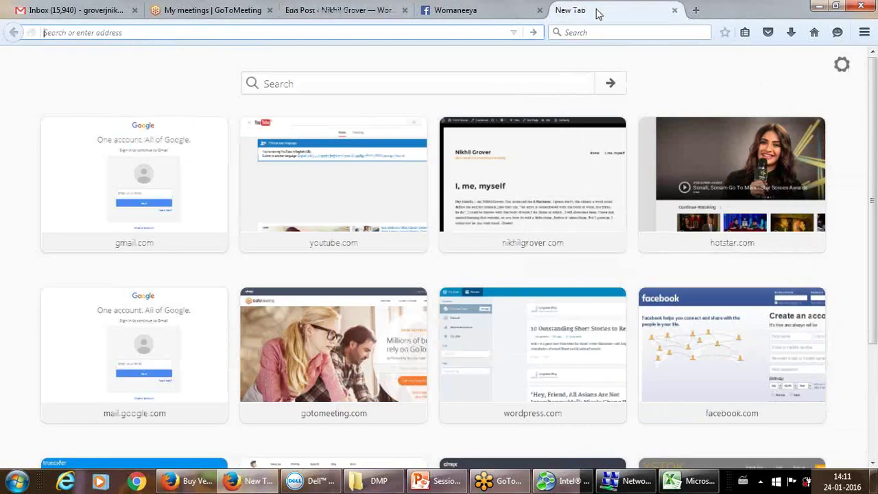
type("nikhil")
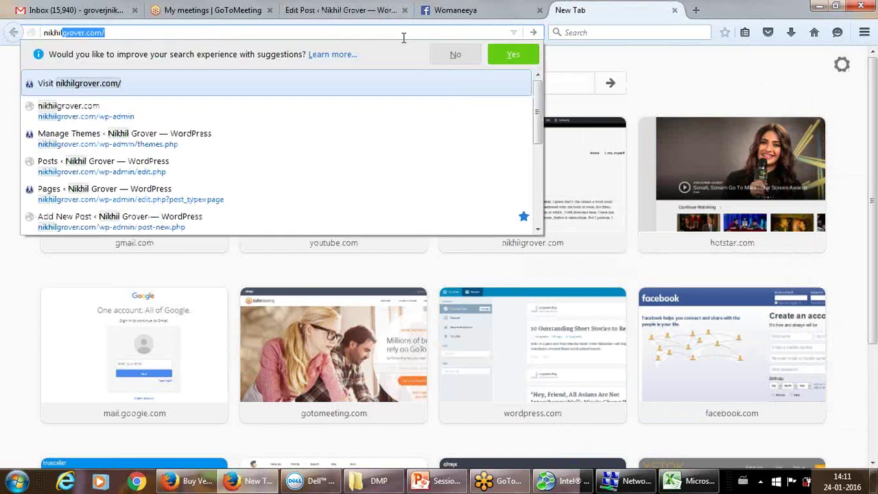
key("Return")
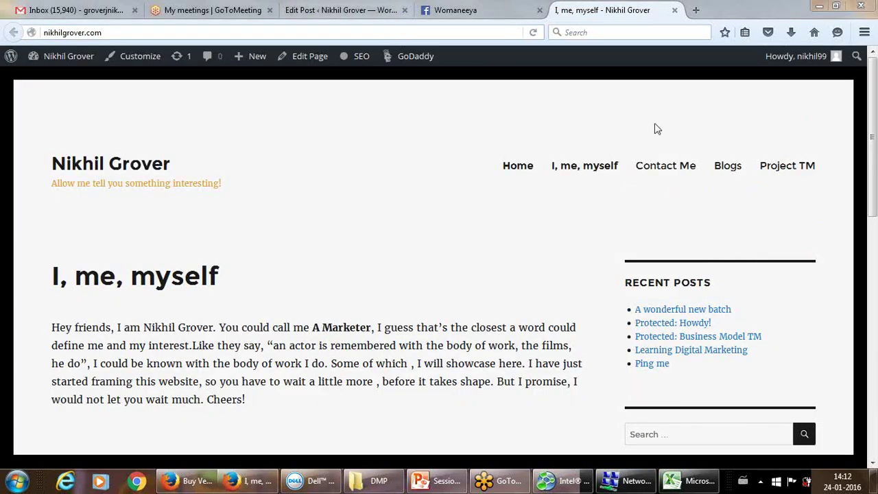
Step: Go to the site's Blogs page and examine the published post "A wonderful new batch" with its categories and tag
left_click(733, 171)
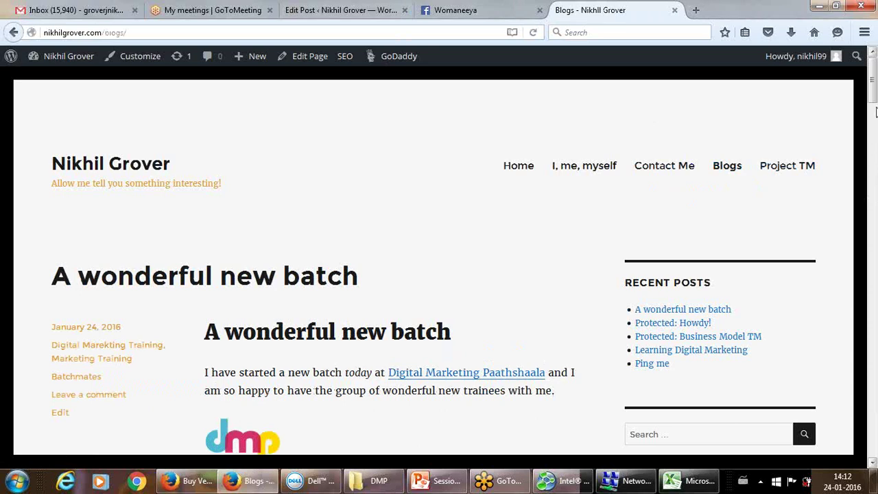
scroll(876, 111, "down", 3)
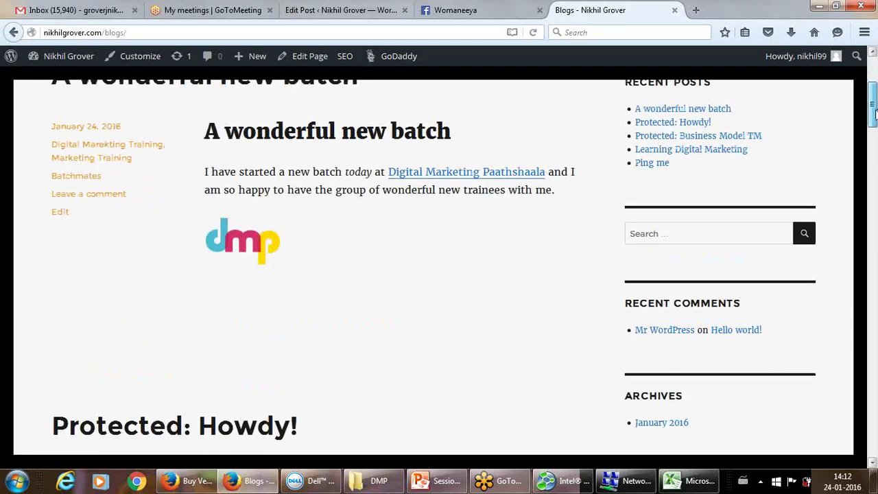
scroll(874, 112, "up", 3)
scroll(874, 100, "up", 1)
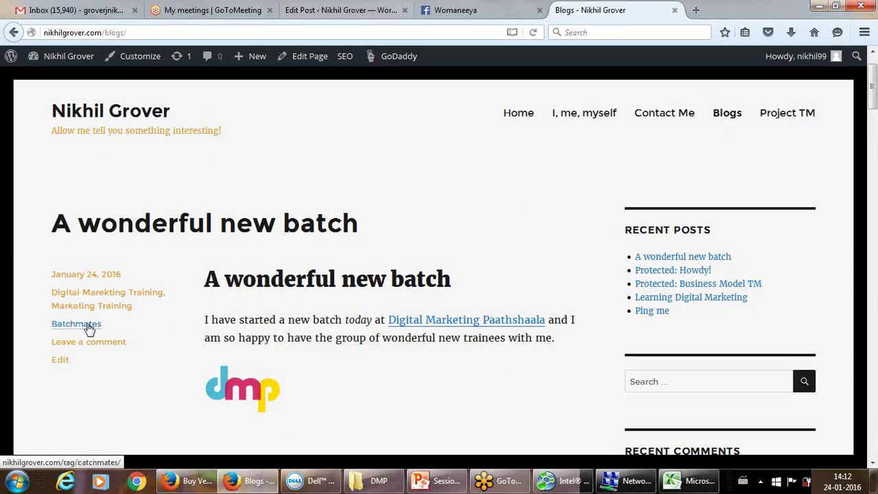
Step: Test the post's "Digital Marketing Paathshaala" text link, return to the Blogs page, and test the dmp logo's link
left_click(418, 324)
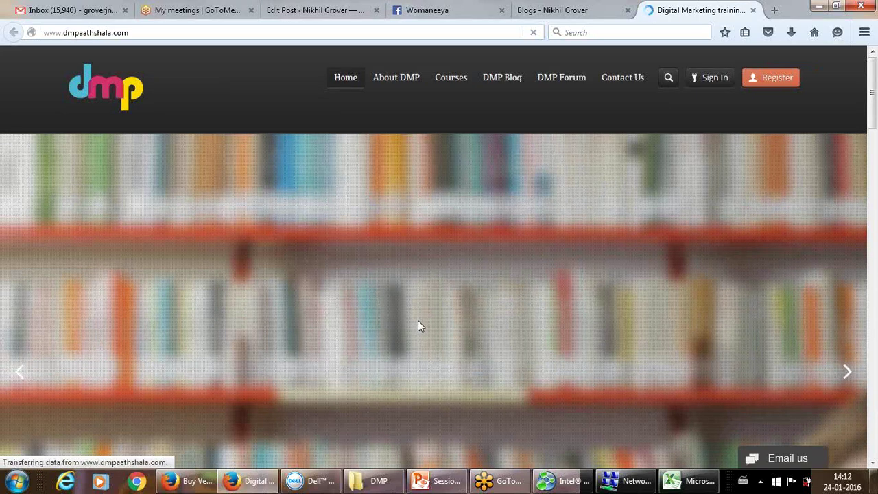
left_click(568, 15)
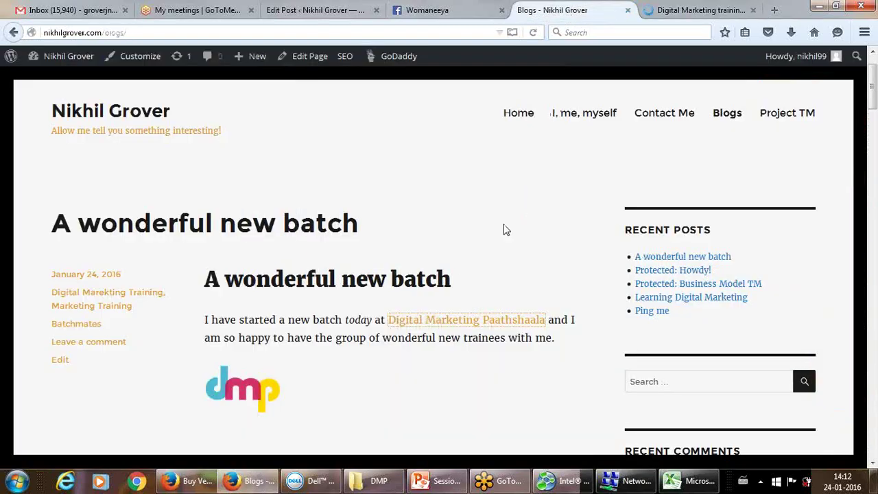
left_click(264, 401)
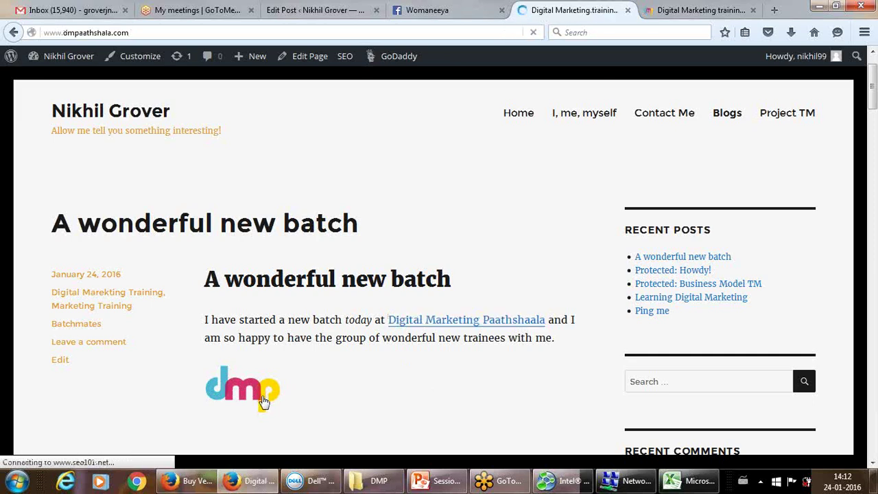